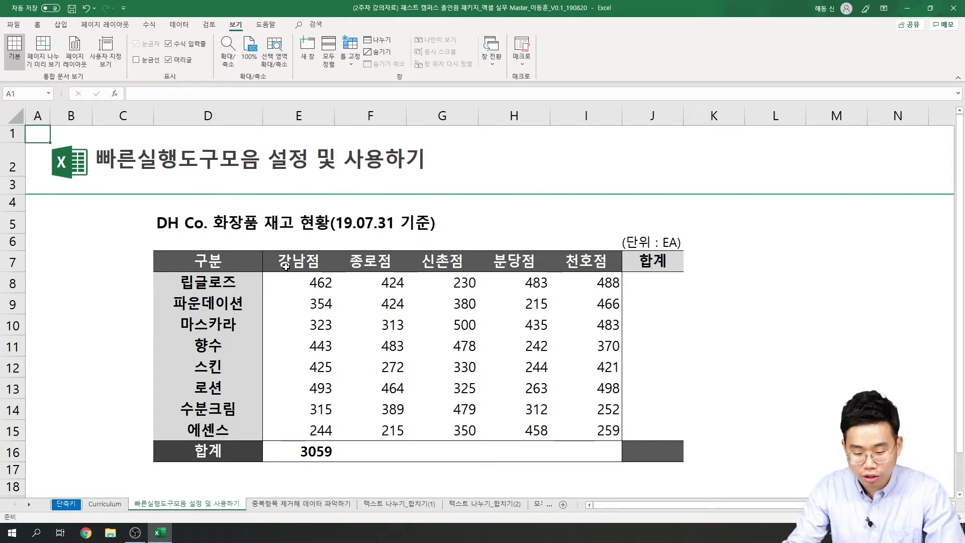
Examine the inventory table's store headings, product names, stock rows, the 강남점 total in E16 and the empty row-total cell J8.
left_click_drag(278, 267, 572, 255)
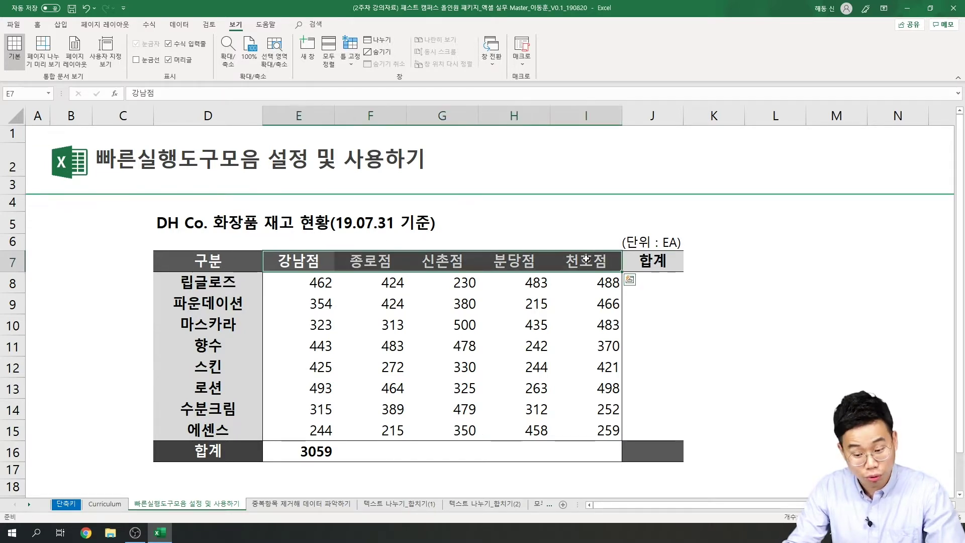
left_click_drag(231, 283, 231, 431)
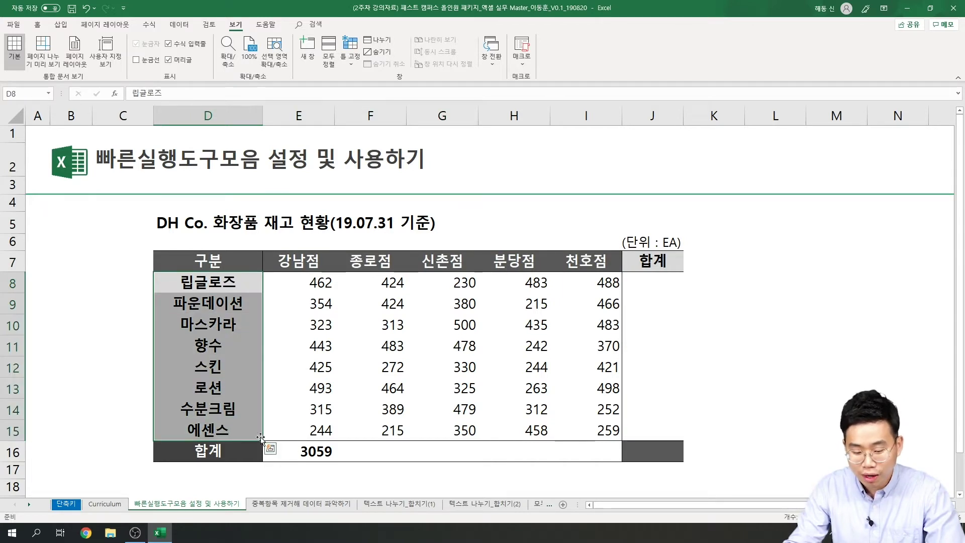
left_click_drag(302, 270, 596, 258)
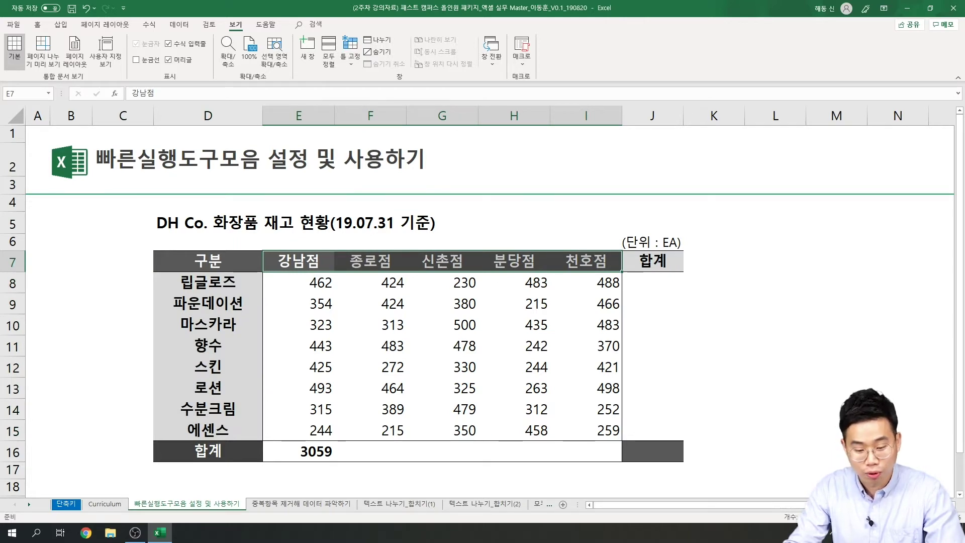
left_click_drag(208, 280, 218, 427)
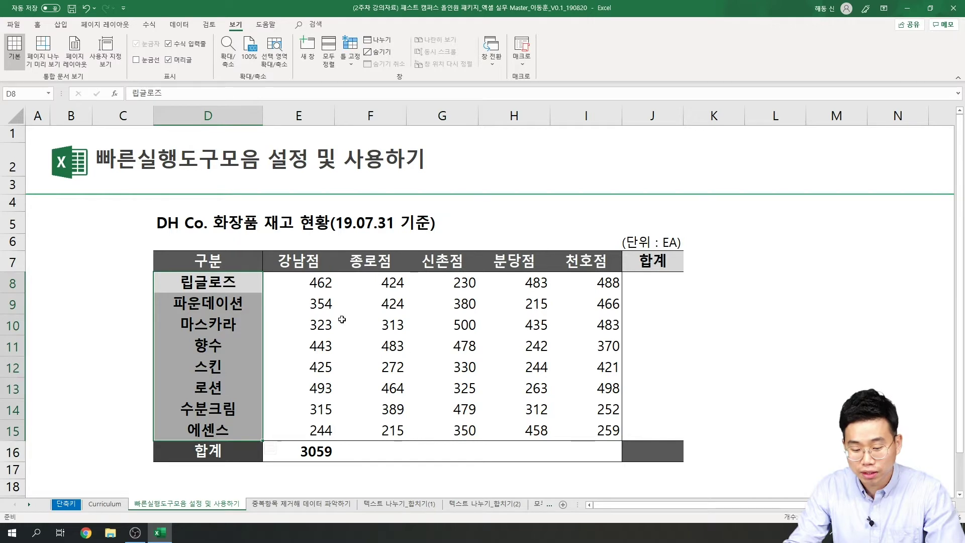
left_click_drag(316, 281, 595, 285)
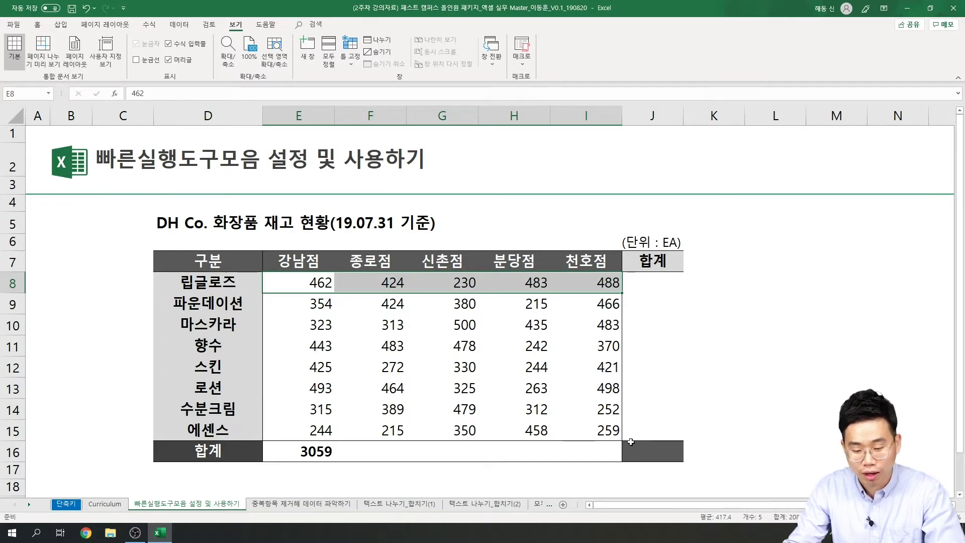
left_click_drag(296, 325, 601, 329)
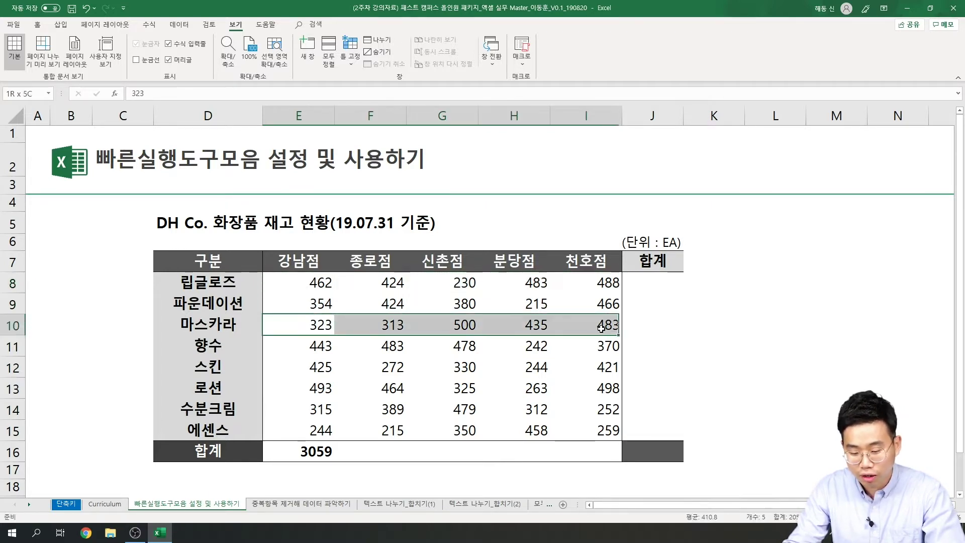
left_click_drag(302, 367, 611, 368)
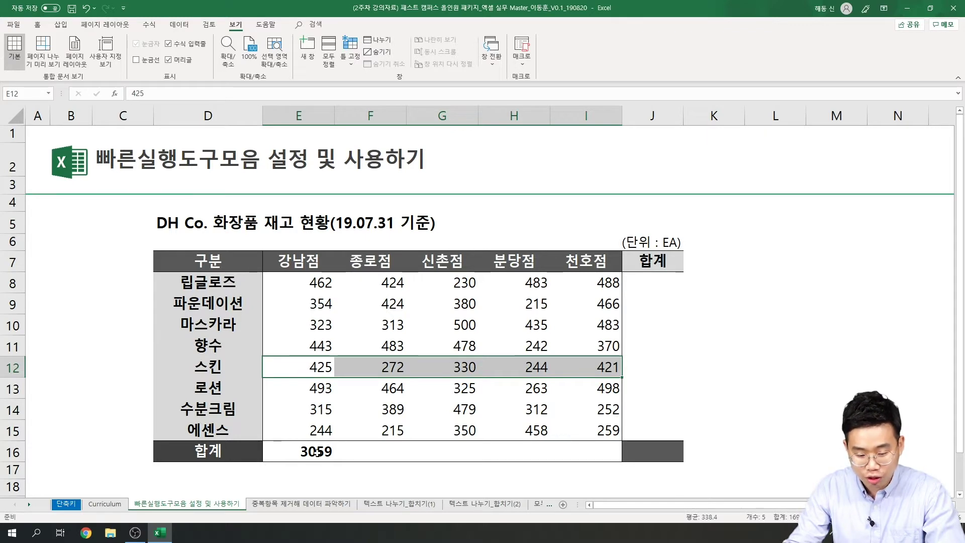
left_click(311, 263)
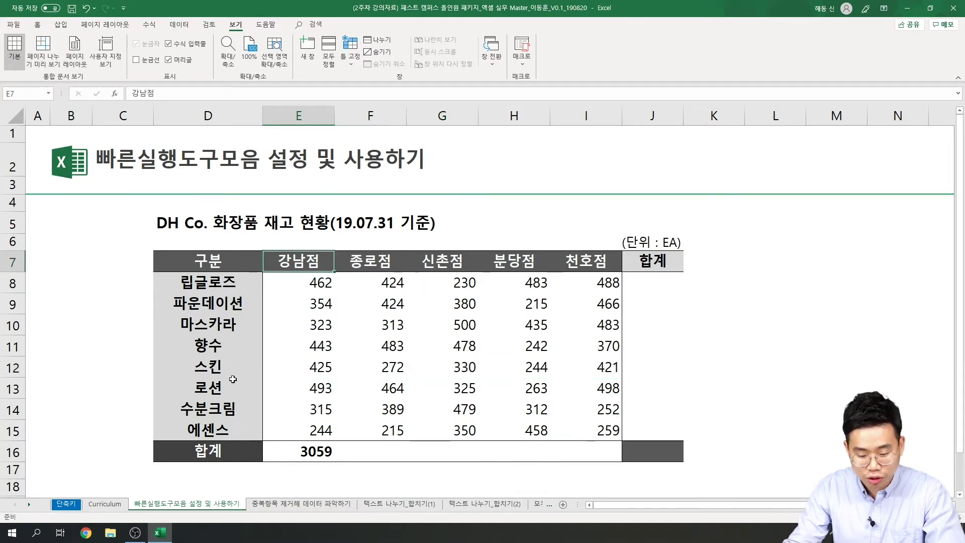
left_click(293, 458)
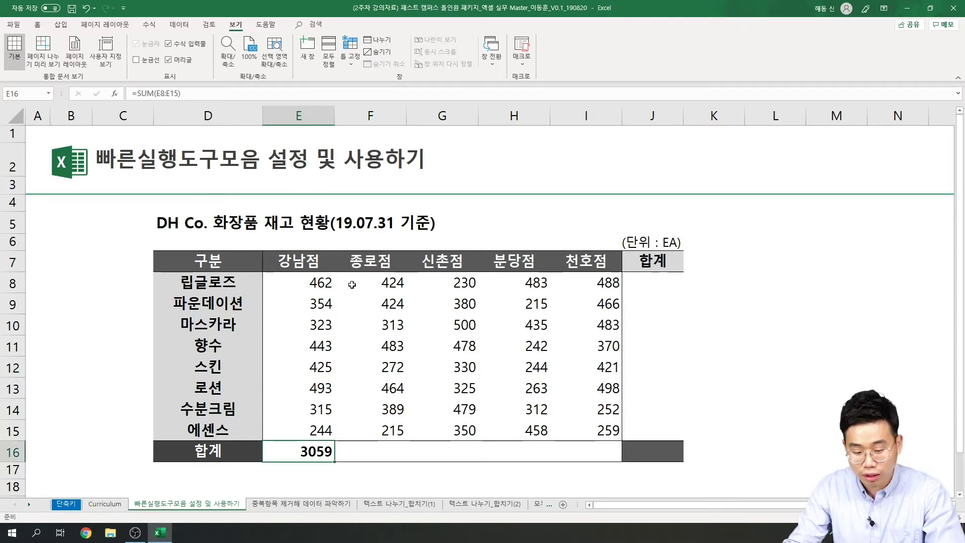
left_click(652, 285)
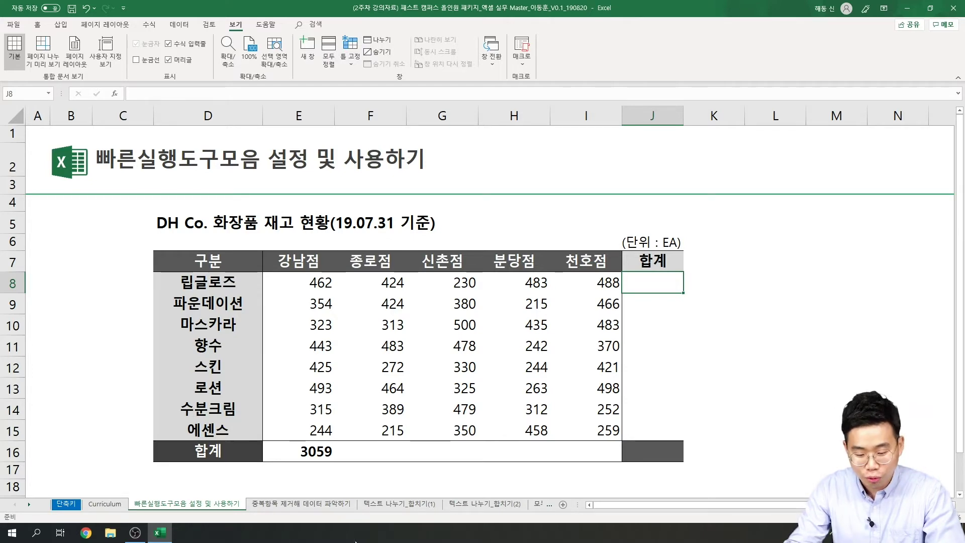
Add a blank worksheet after the 빠른실행도구모음 설정 및 사용하기 sheet and return to that sheet.
left_click(563, 504)
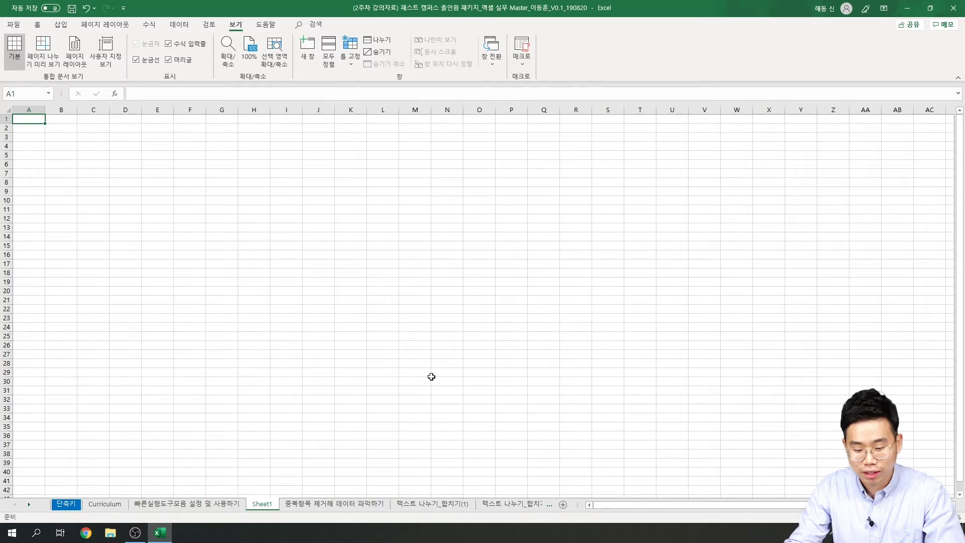
left_click(165, 507)
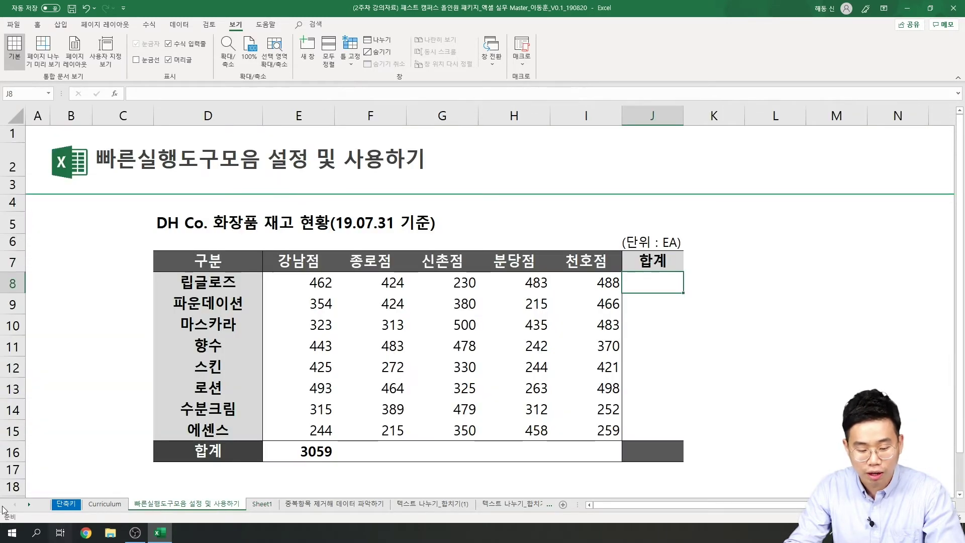
left_click(29, 504)
left_click(30, 504)
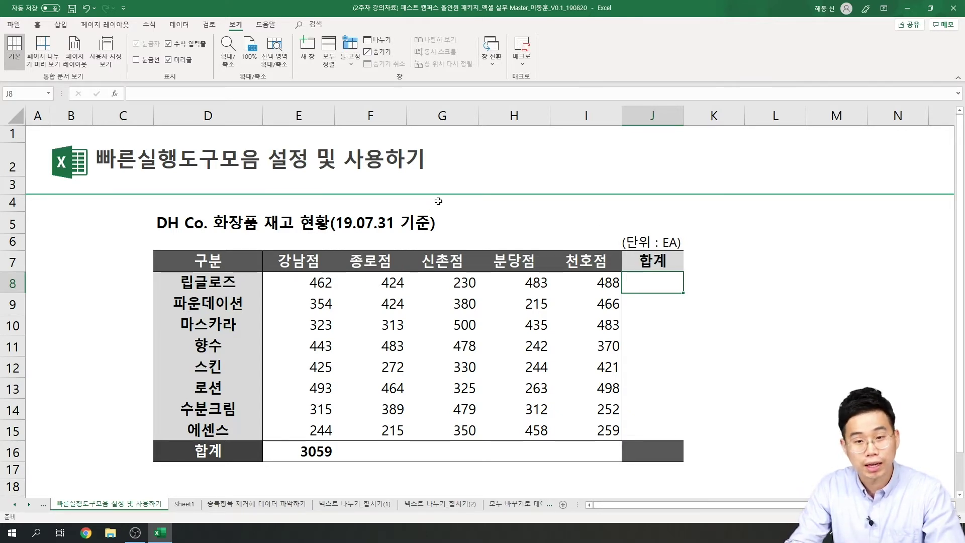
Show the worksheet's gridlines and hide them again.
left_click(37, 24)
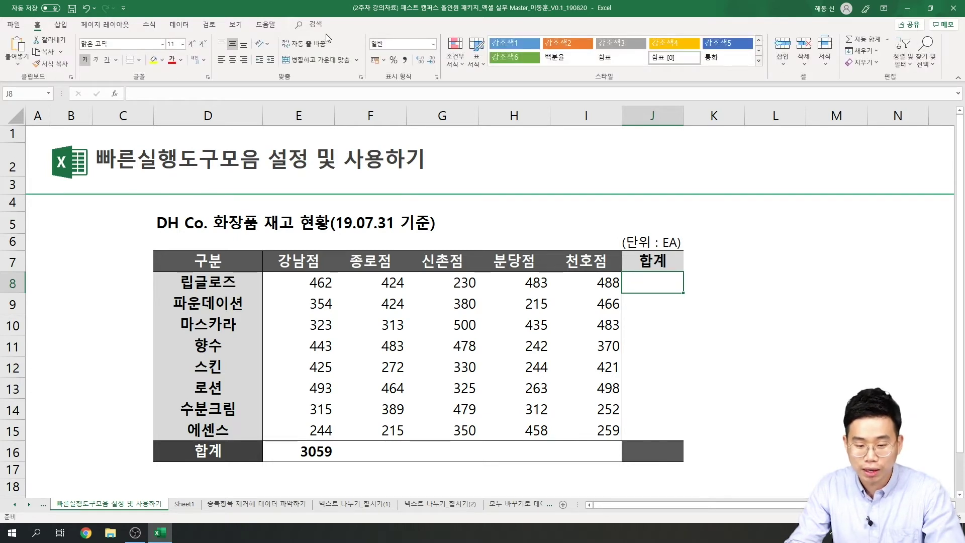
left_click(236, 25)
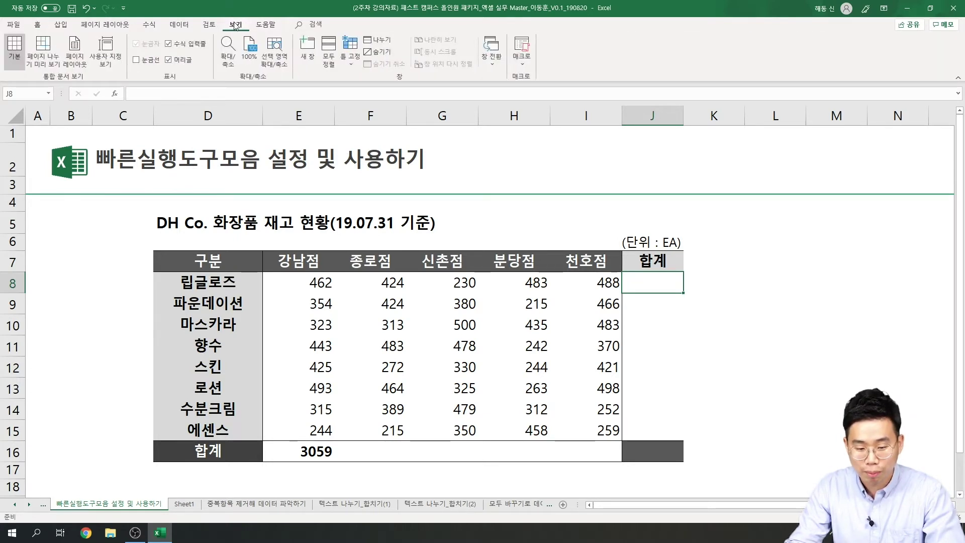
left_click(146, 63)
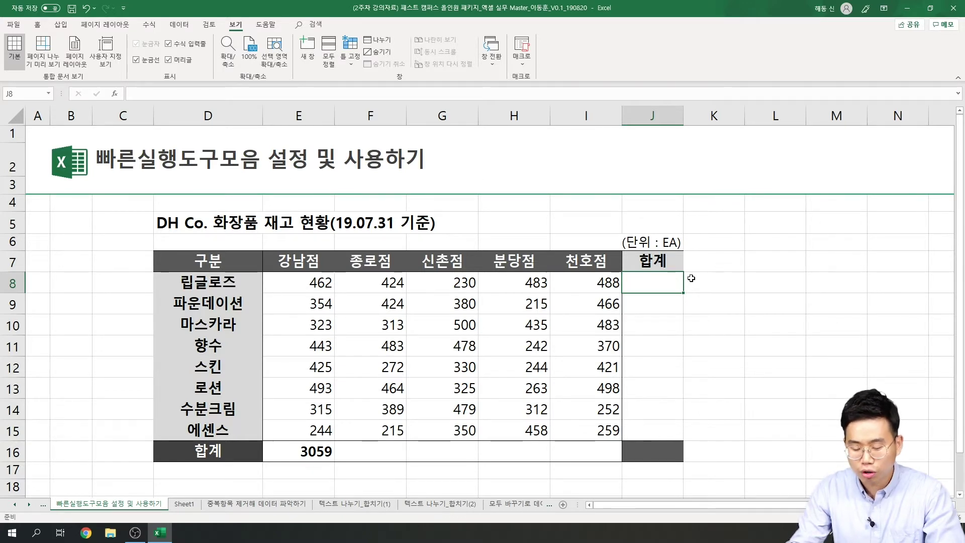
left_click(147, 61)
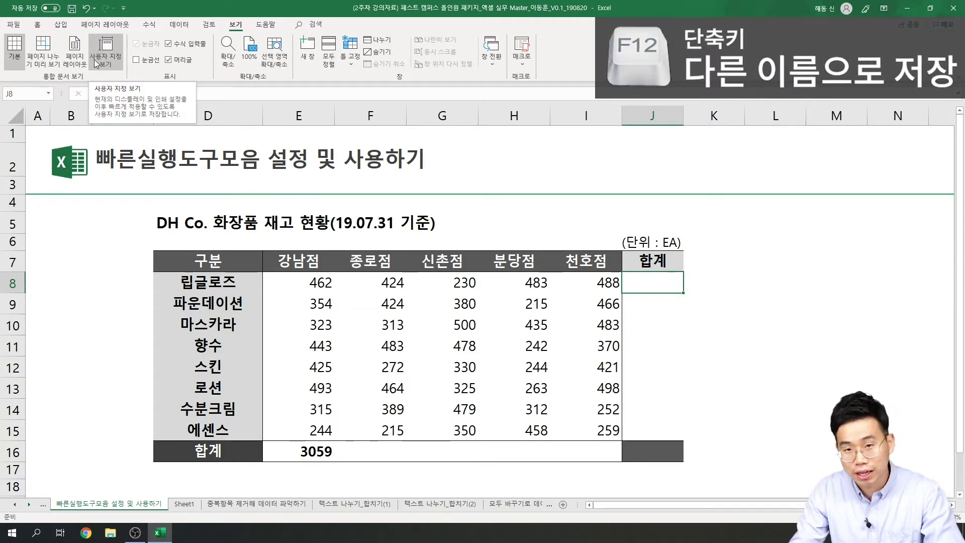
View the workbook's file information page and return to the worksheet.
left_click(18, 25)
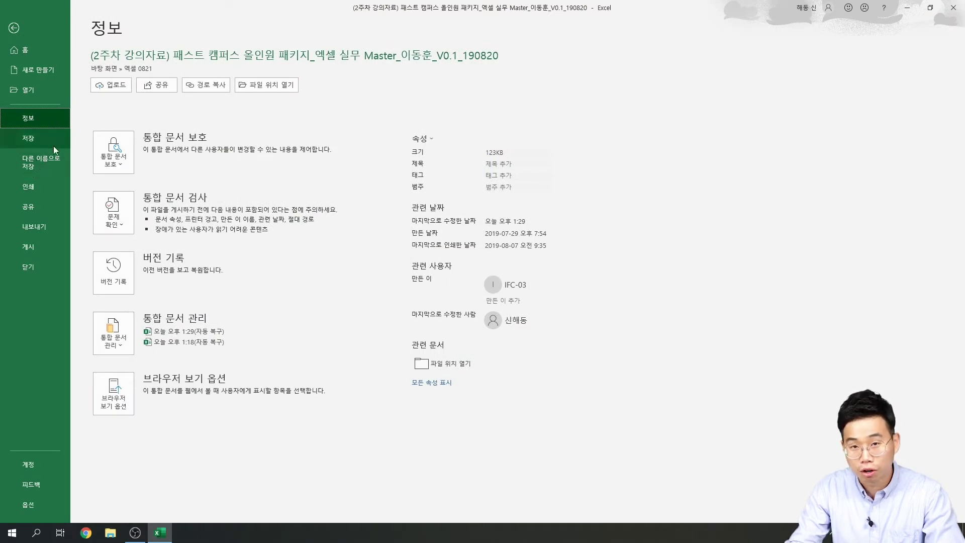
left_click(14, 27)
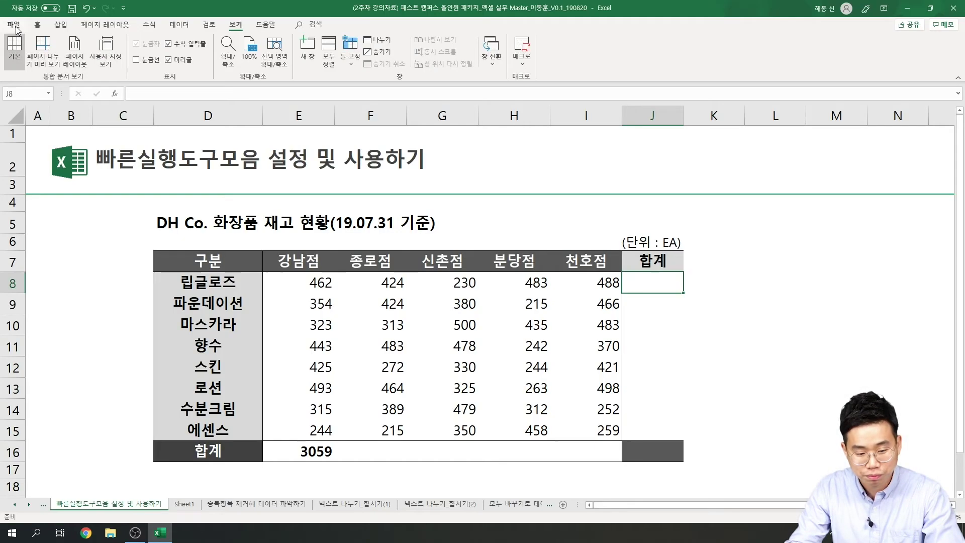
Undo the 강남점 total in E16 and enter it again as a SUM of E8:E15.
left_click(91, 8)
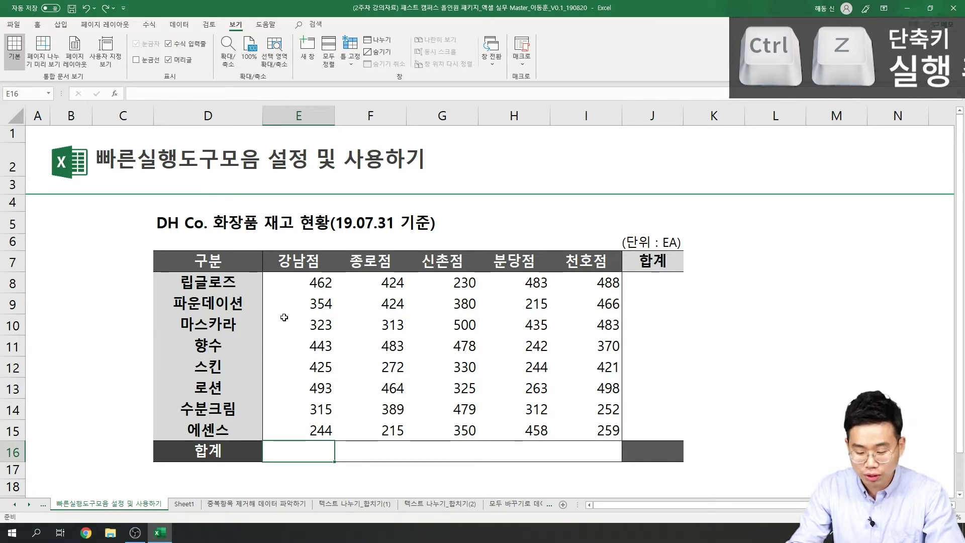
type("=s")
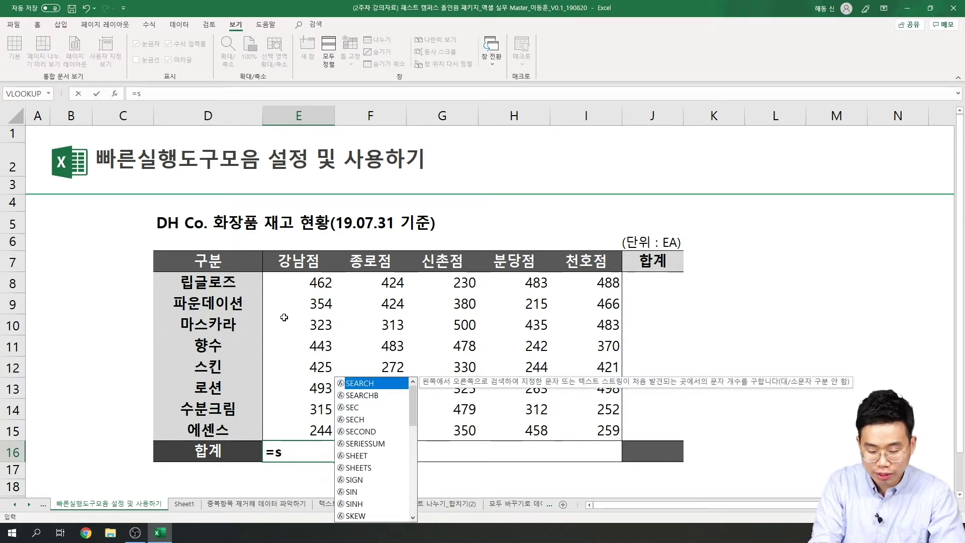
type("um")
key("Tab")
left_click_drag(307, 279, 316, 432)
key("Return")
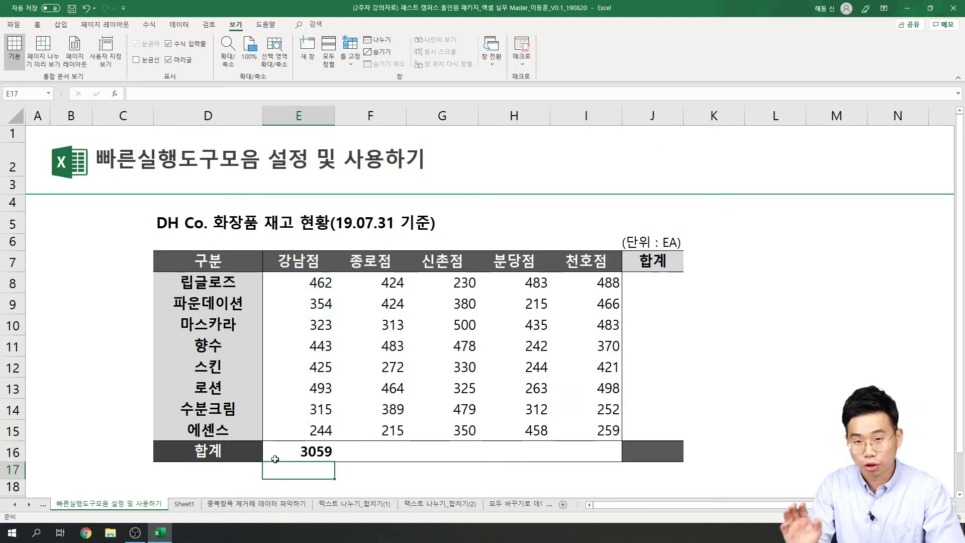
Undo the SUM formula entry in E16 and redo it.
key("ctrl+z")
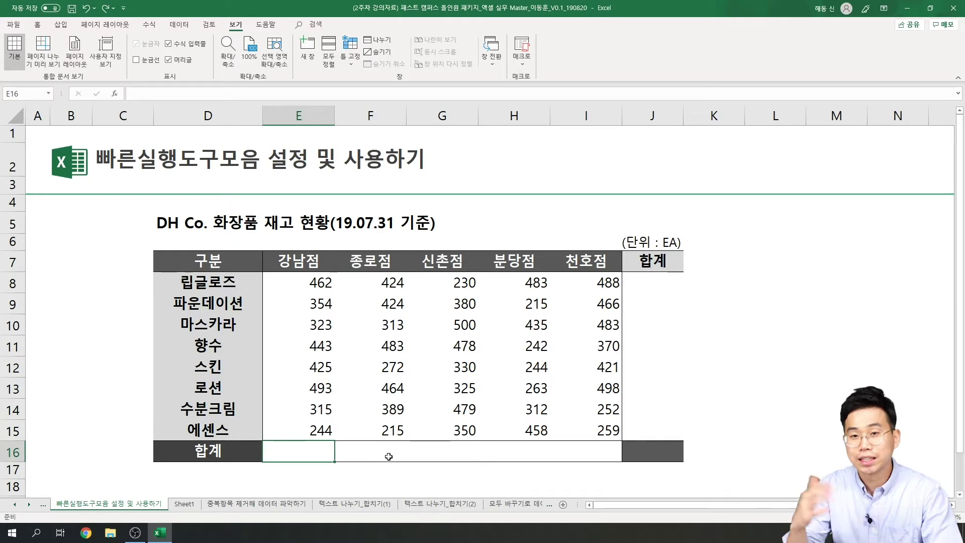
key("ctrl+y")
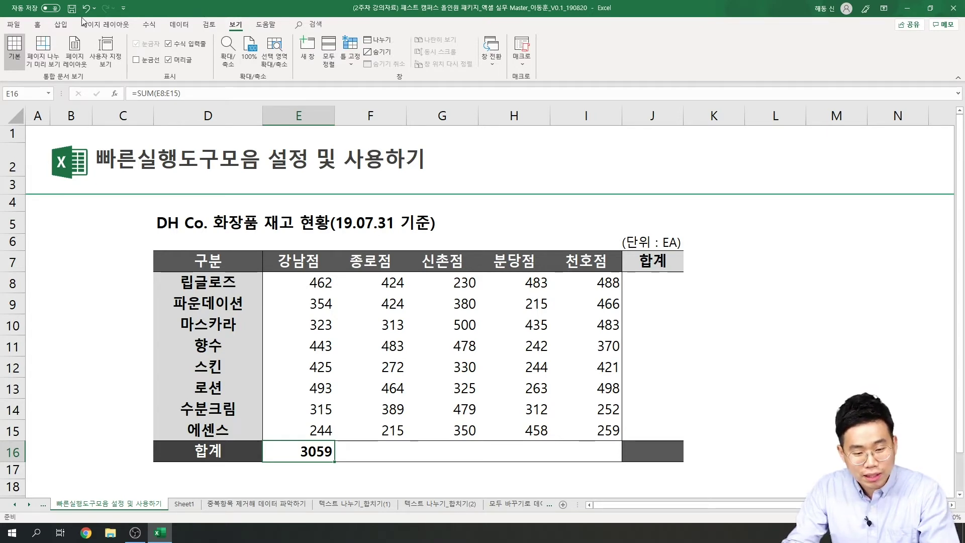
Open the full customization options of the Quick Access Toolbar and look over its 많이 사용하는 명령 command list.
left_click(125, 10)
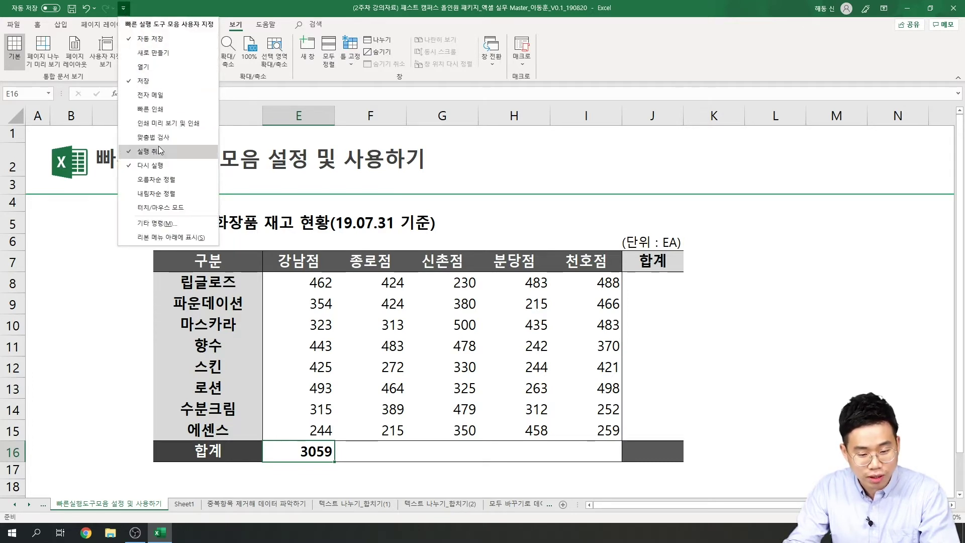
left_click(165, 227)
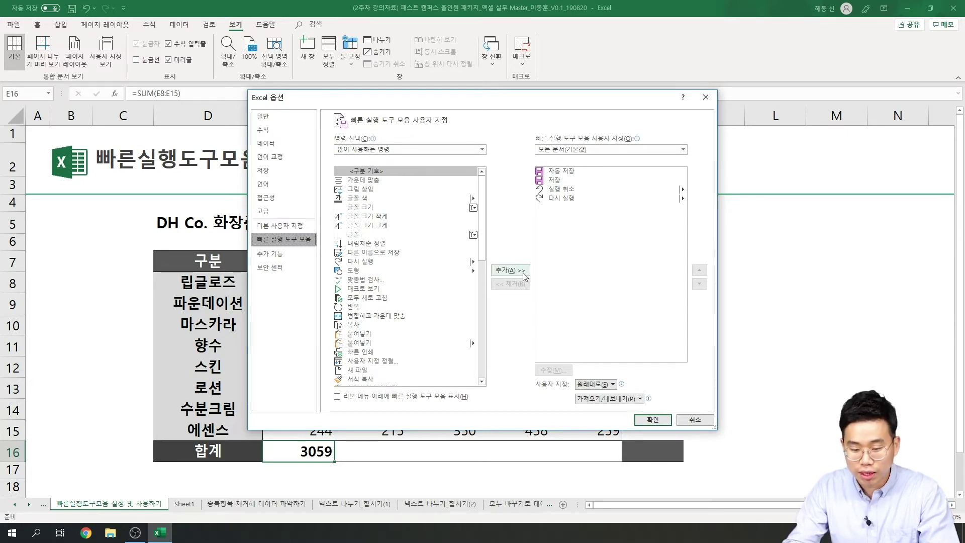
left_click(359, 151)
left_click(350, 152)
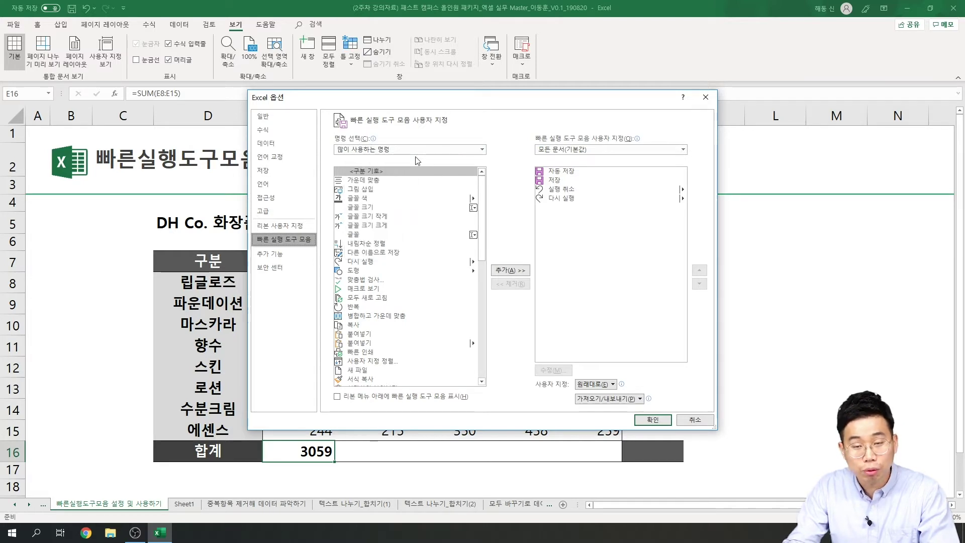
mouse_move(482, 196)
left_mouse_down()
mouse_move(480, 331)
mouse_move(488, 191)
left_mouse_up()
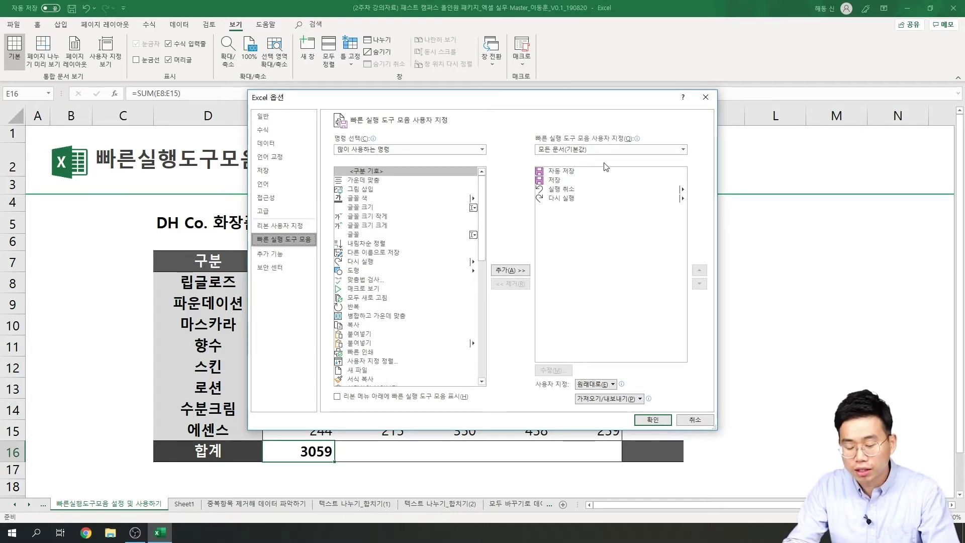
Remove 자동 저장, 저장, 실행 취소 and 다시 실행 from the Quick Access Toolbar's command list.
left_click(576, 171)
left_click(511, 284)
left_click(512, 285)
left_click(512, 286)
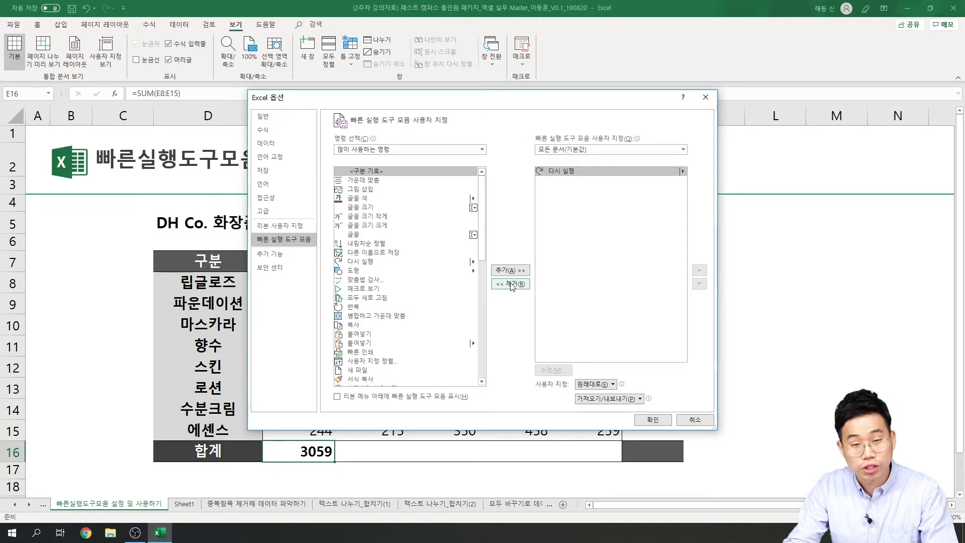
left_click(511, 285)
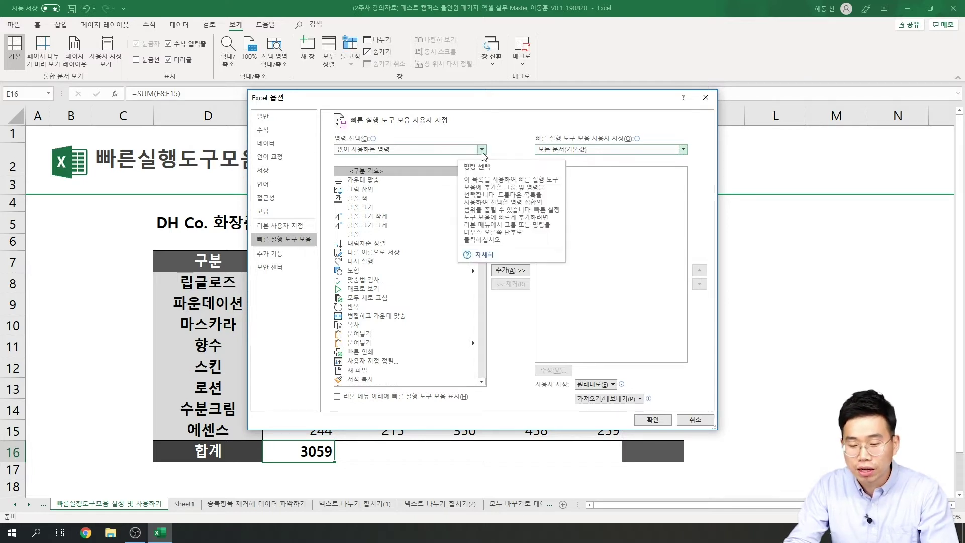
Switch the available commands to 모든 명령 and add 값 붙여넣기 to the Quick Access Toolbar.
left_click(449, 151)
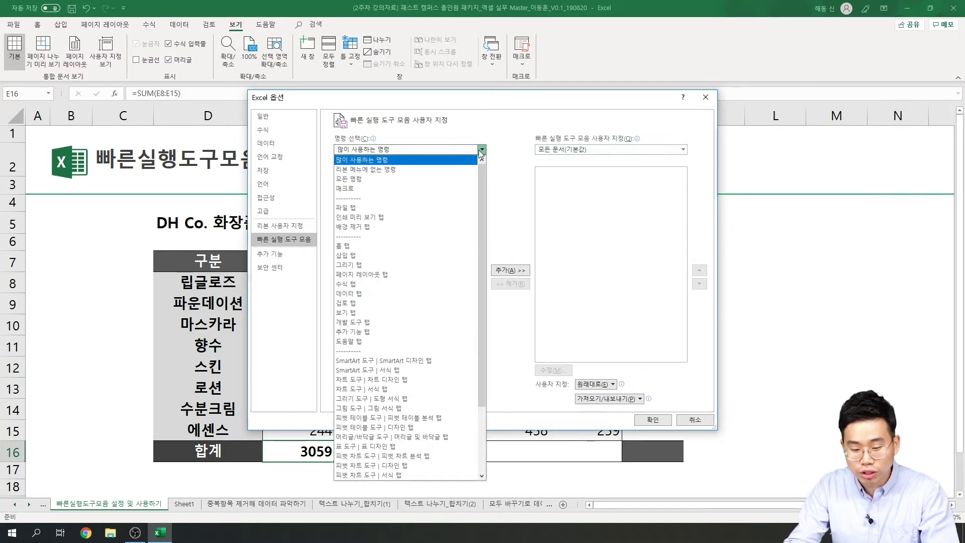
left_click(358, 180)
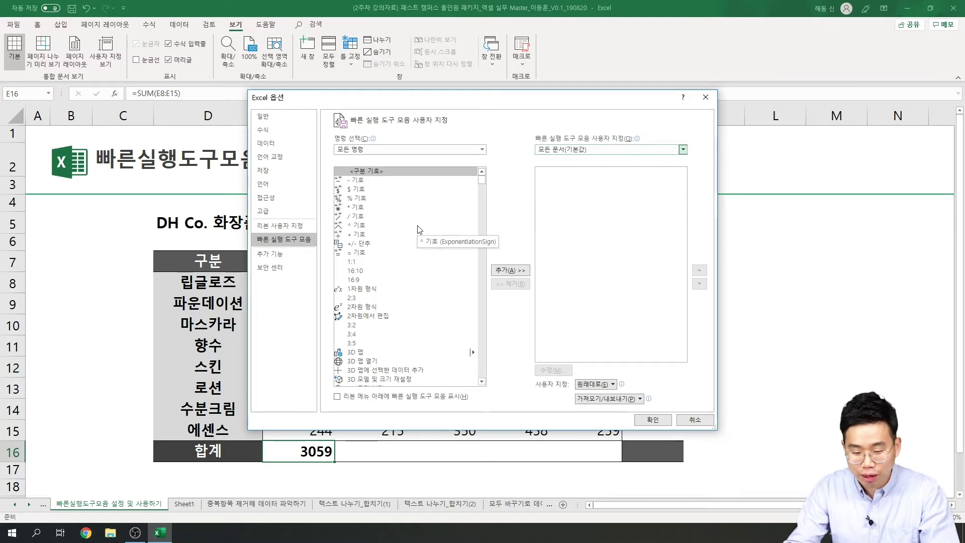
scroll(408, 246, "down", 12)
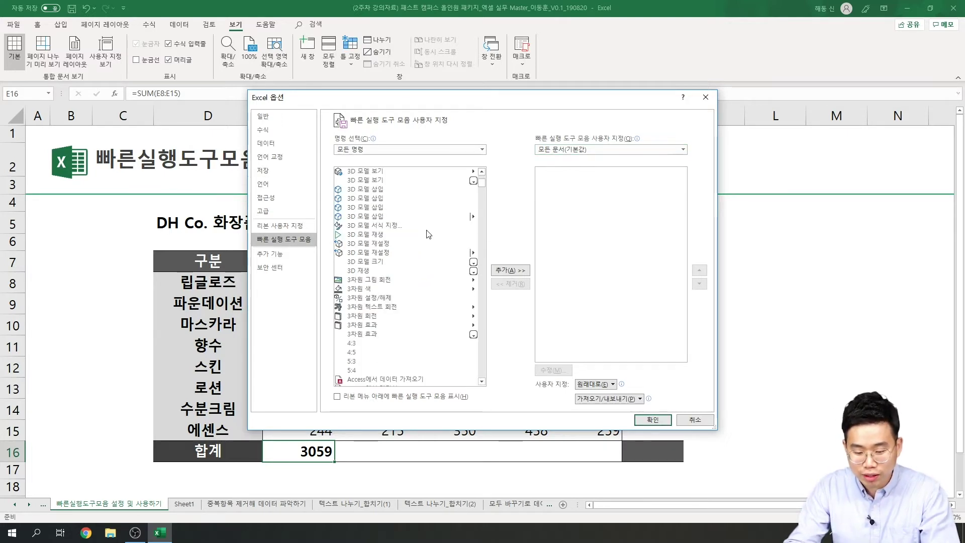
scroll(422, 227, "down", 20)
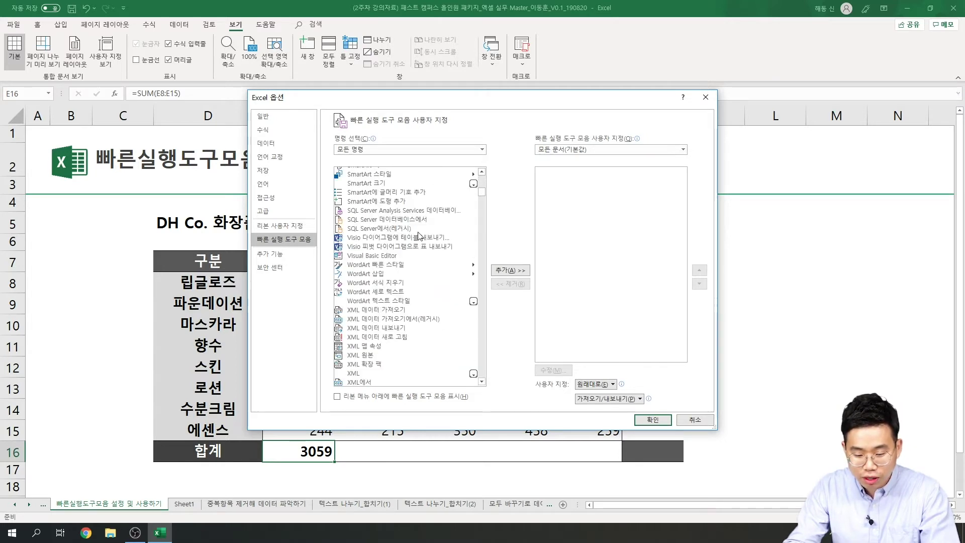
scroll(424, 230, "down", 5)
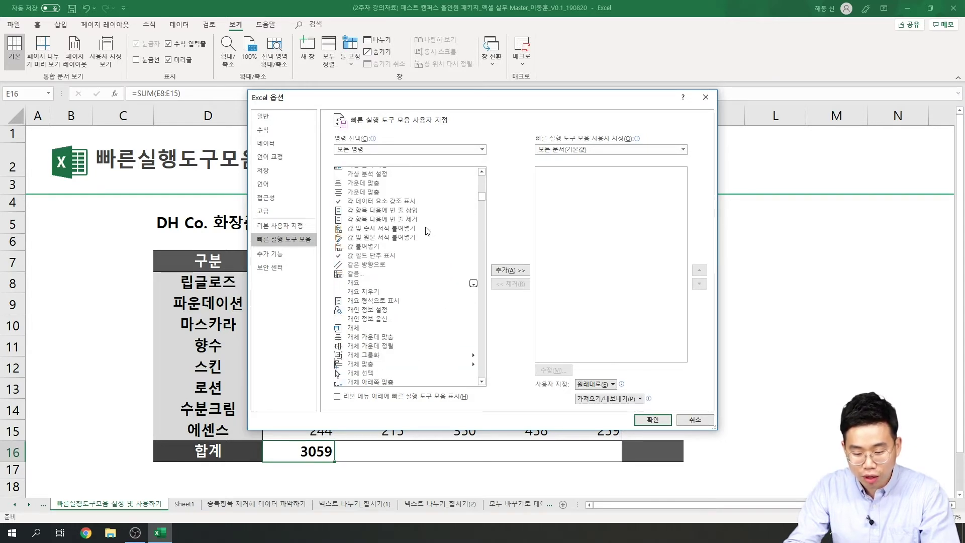
left_click(387, 247)
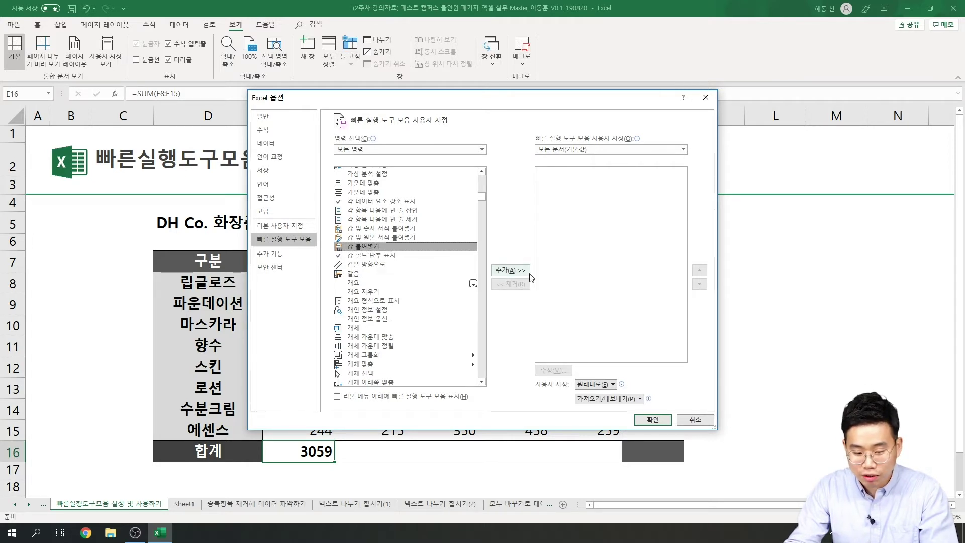
left_click(499, 271)
Add the 병합하고 가운데 맞춤 command to the Quick Access Toolbar's command list.
scroll(416, 257, "down", 15)
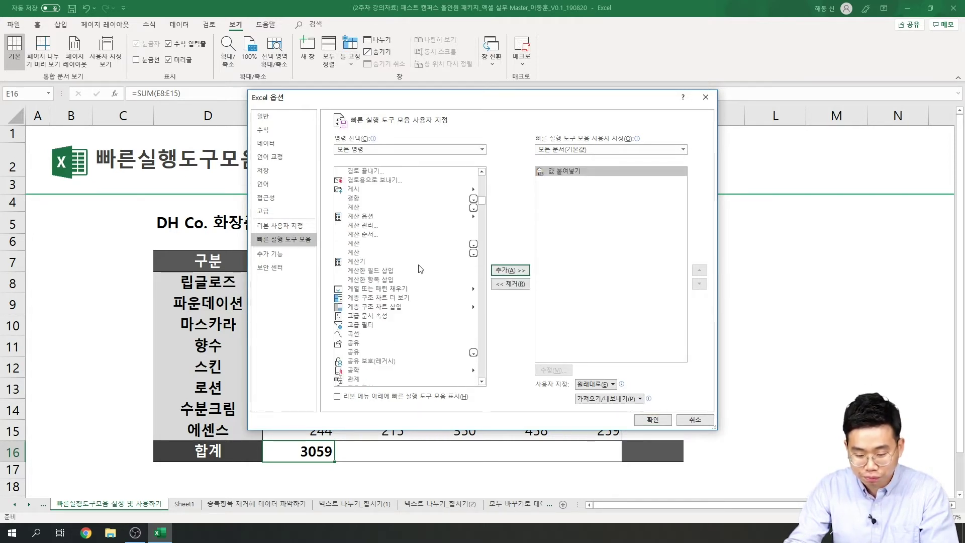
scroll(416, 250, "down", 15)
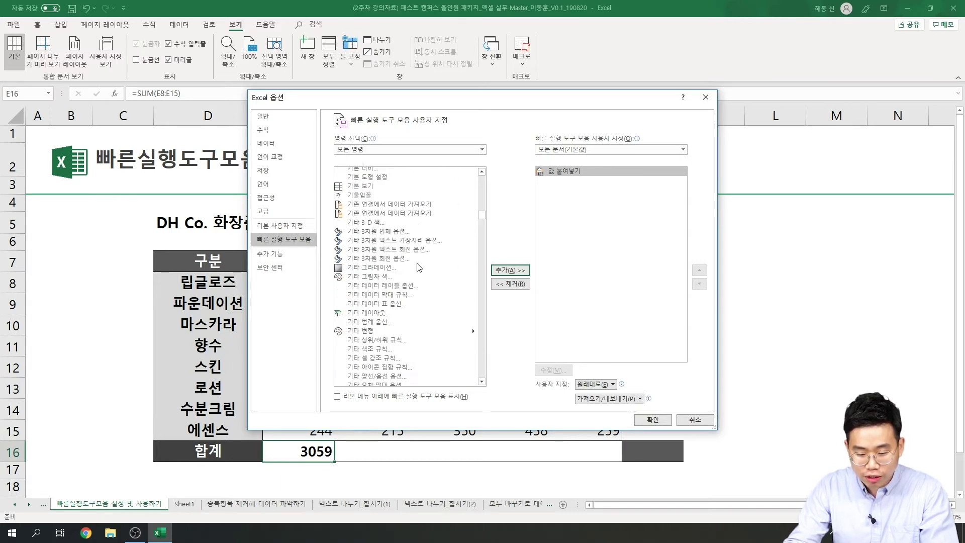
scroll(422, 266, "down", 15)
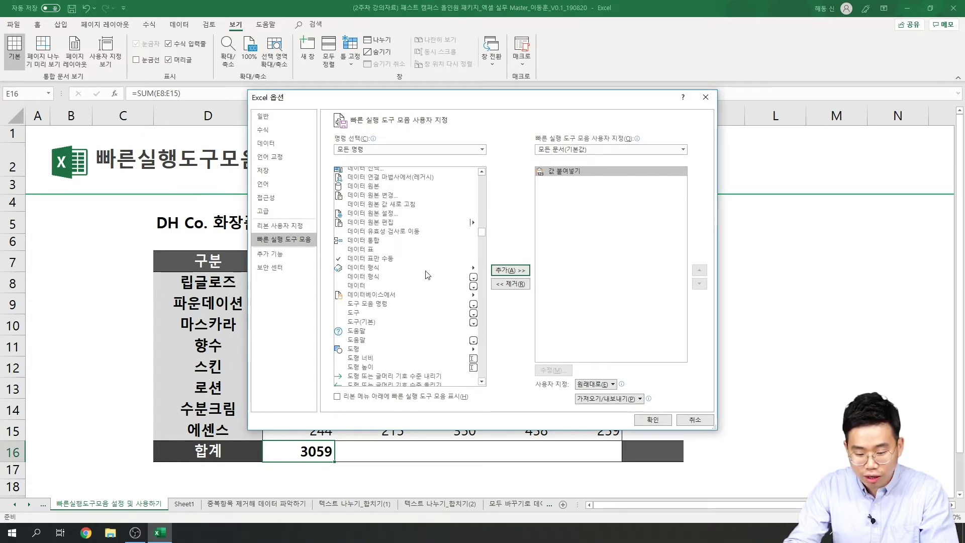
scroll(402, 260, "down", 10)
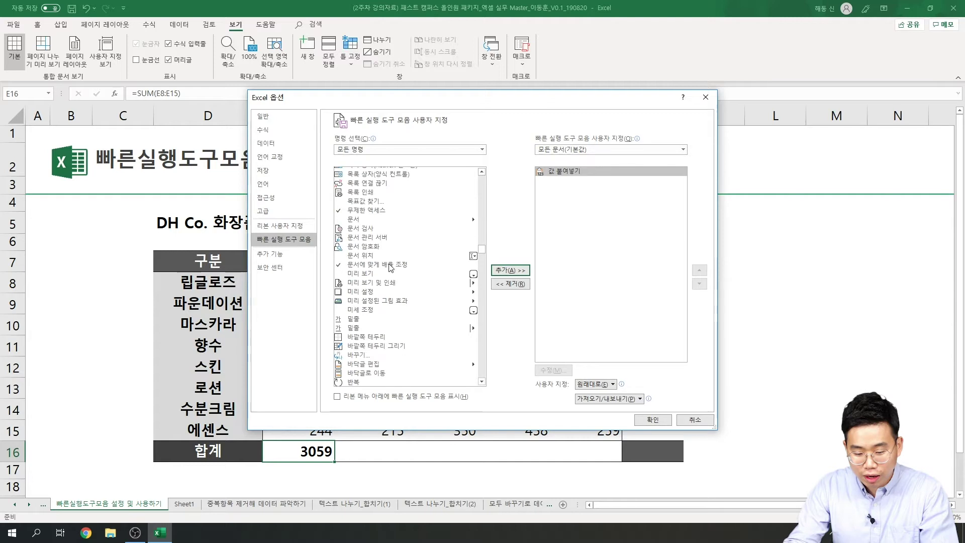
scroll(408, 260, "down", 2)
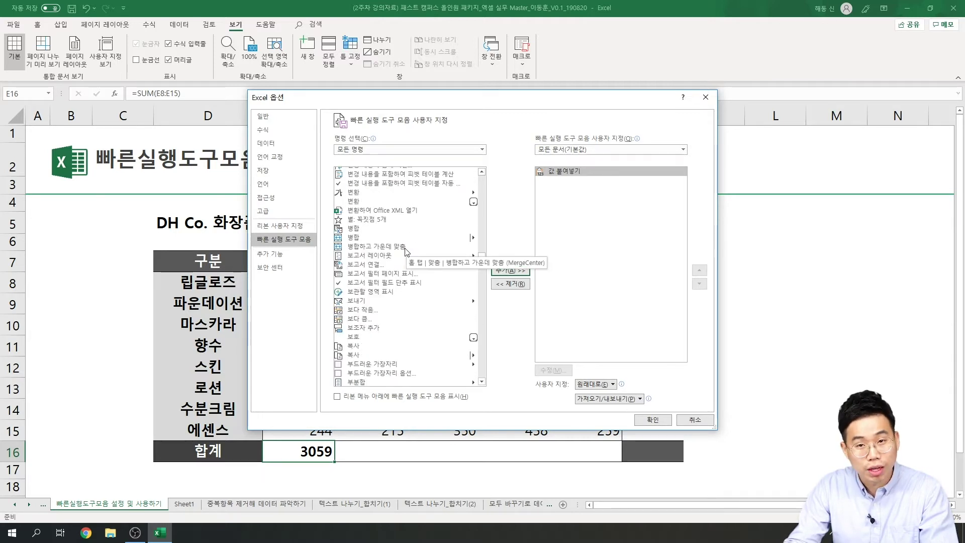
left_click(406, 247)
left_click(510, 270)
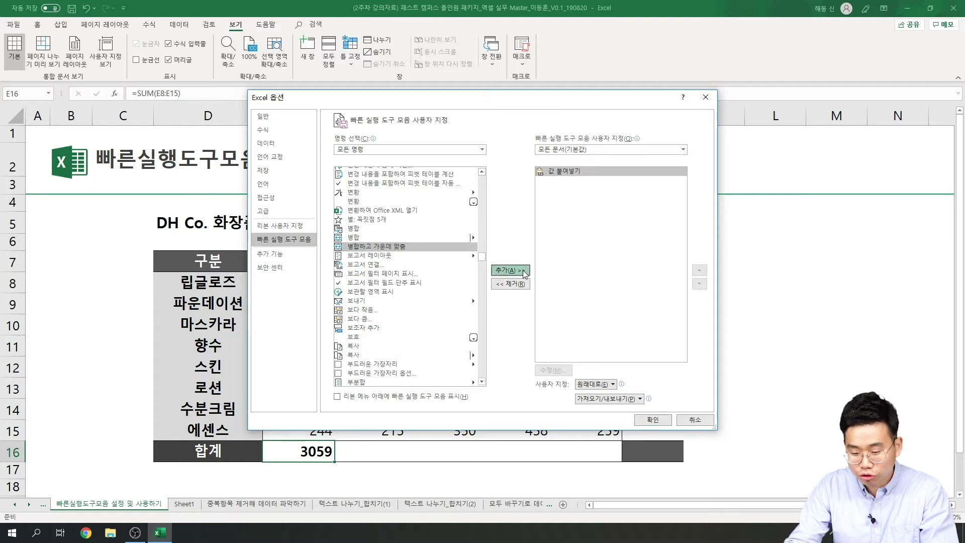
Add the 서식 붙여넣기 command to the Quick Access Toolbar's command list.
left_click(376, 275)
scroll(381, 266, "down", 20)
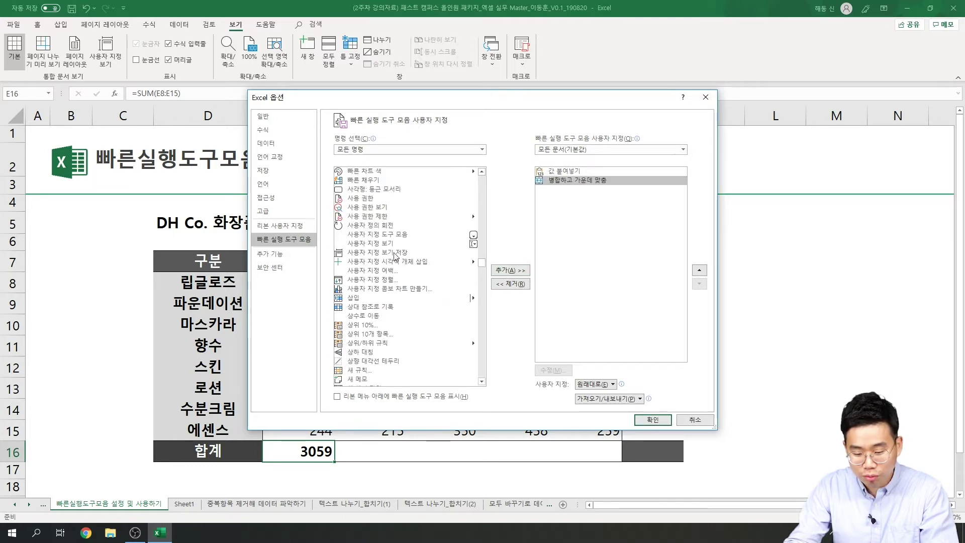
scroll(394, 248, "down", 3)
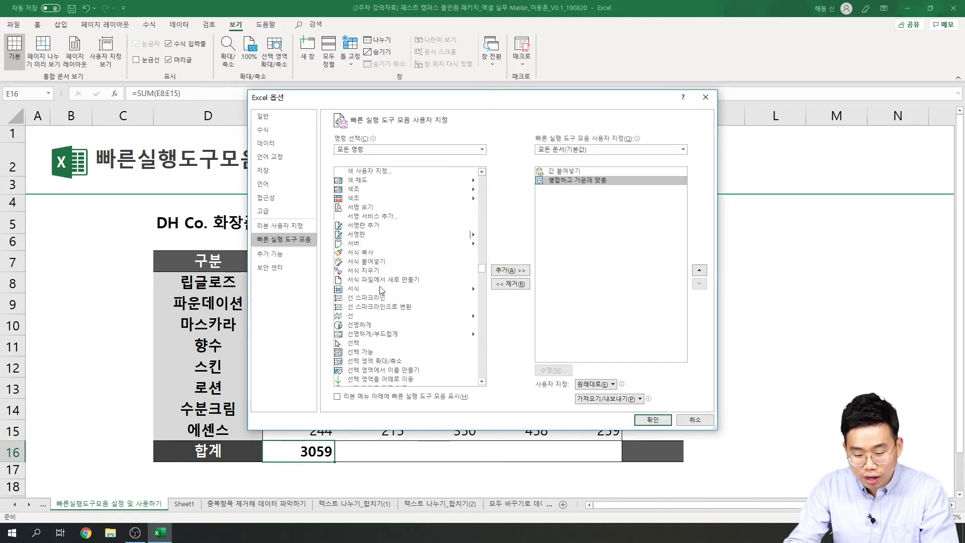
left_click(387, 262)
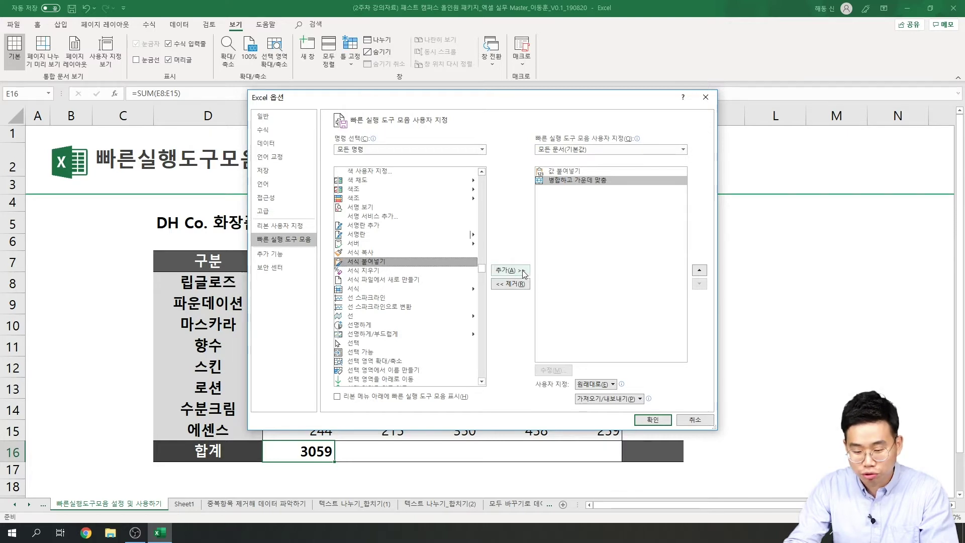
left_click(510, 270)
Add the 수식 붙여넣기 command to the Quick Access Toolbar's command list.
scroll(437, 254, "down", 10)
scroll(427, 244, "down", 12)
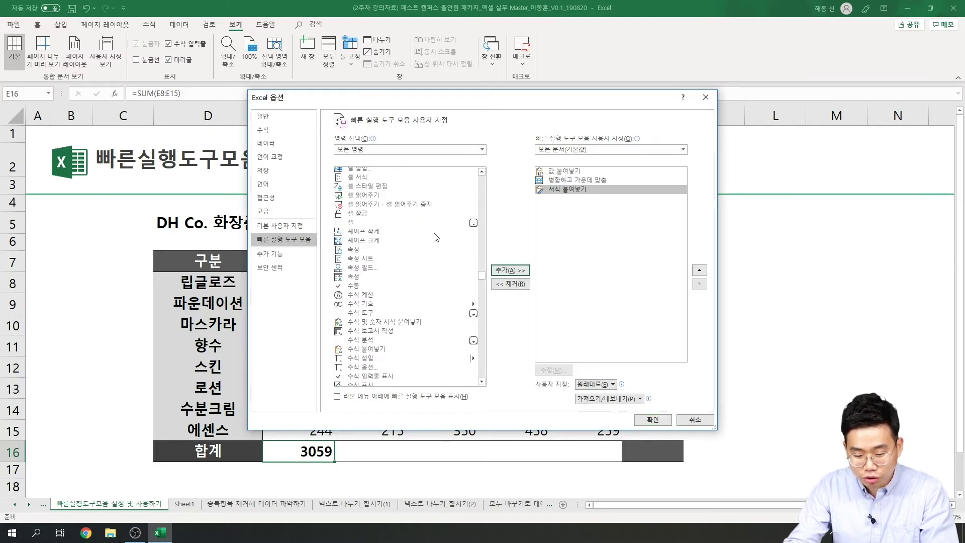
left_click(407, 252)
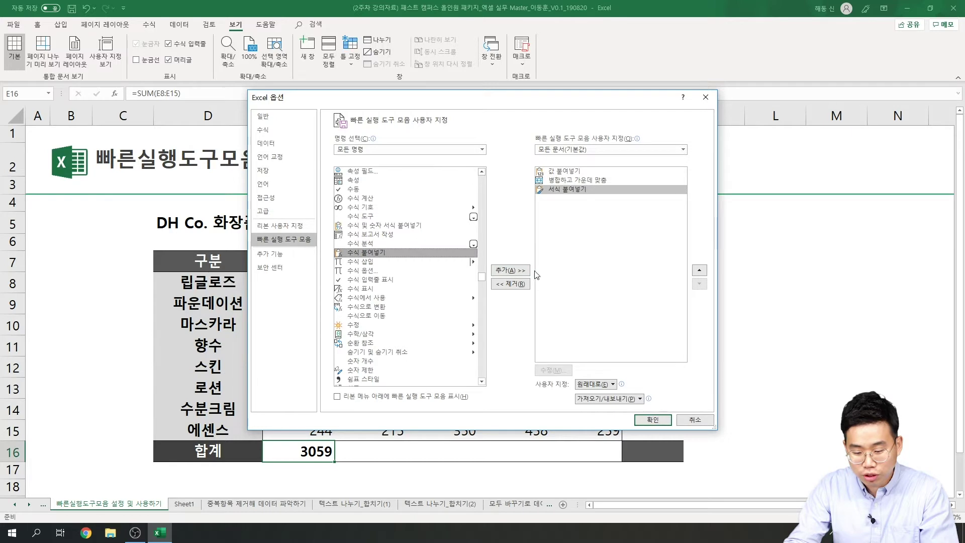
left_click(510, 270)
Find the two 틀 고정 entries among all commands and compare the plain one with the one that has a submenu.
scroll(391, 246, "down", 8)
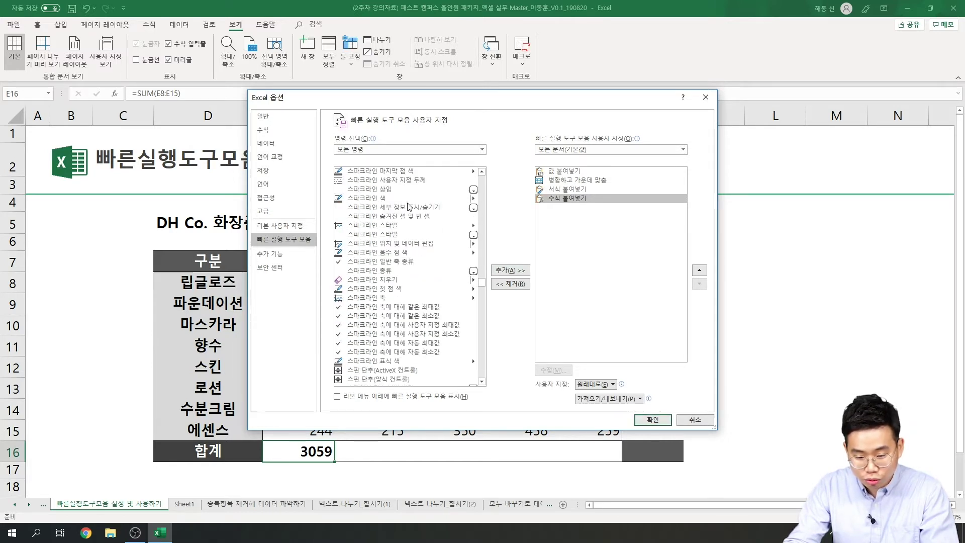
scroll(415, 211, "down", 10)
scroll(415, 211, "down", 12)
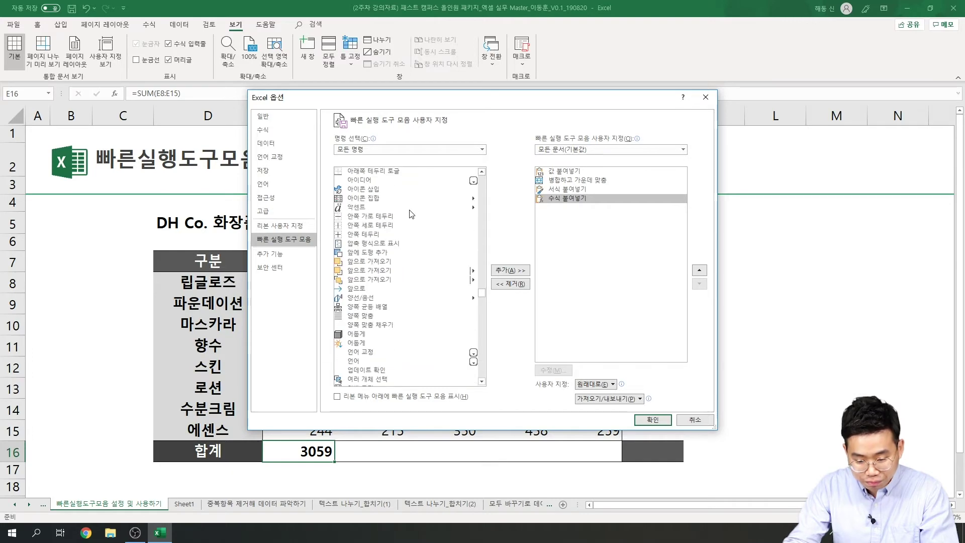
scroll(481, 312, "down", 15)
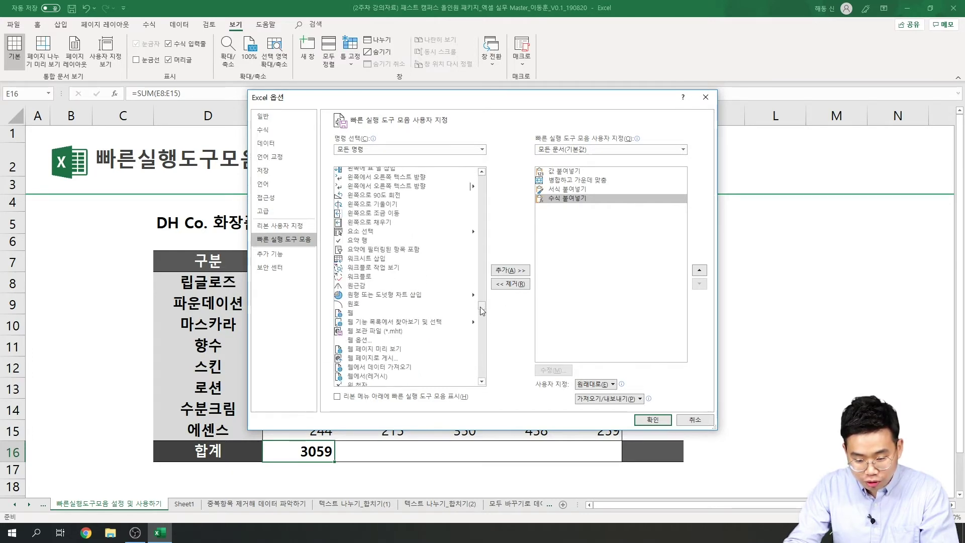
scroll(478, 354, "down", 9)
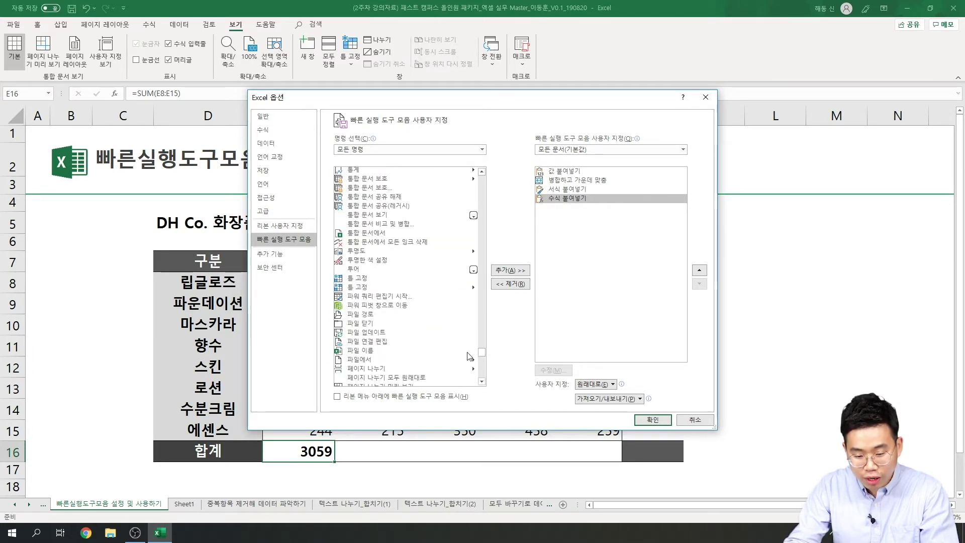
scroll(385, 210, "up", 3)
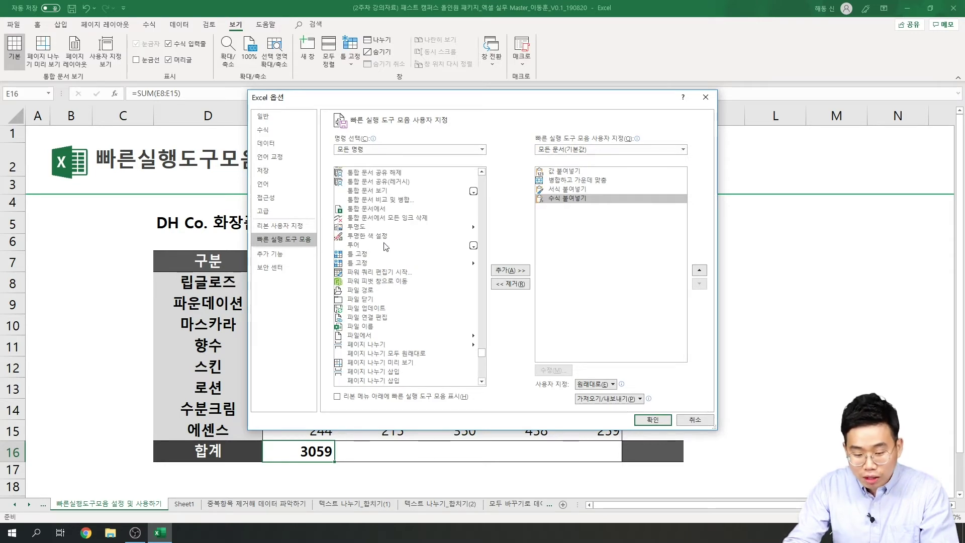
left_click(367, 255)
left_click(366, 264)
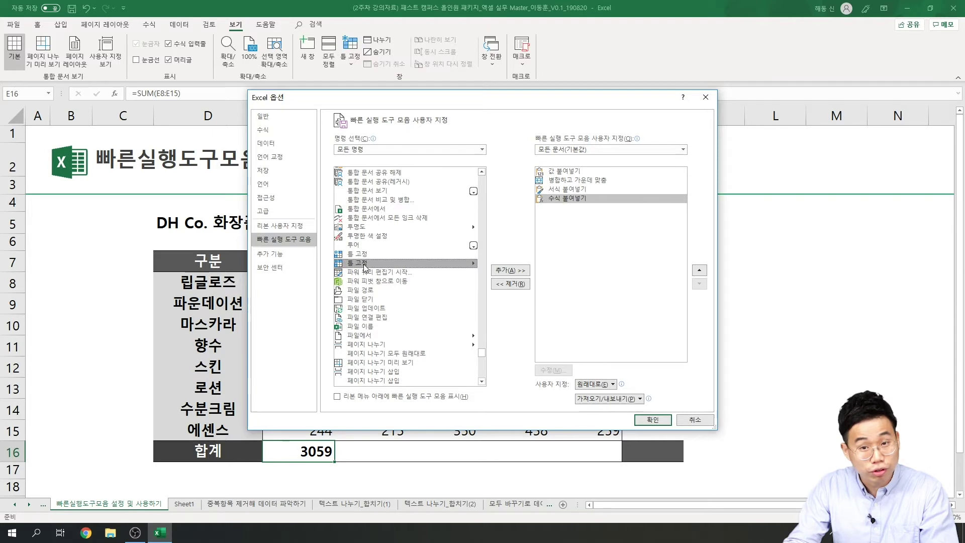
left_click(367, 254)
left_click(366, 263)
left_click(365, 255)
left_click(366, 262)
left_click(361, 255)
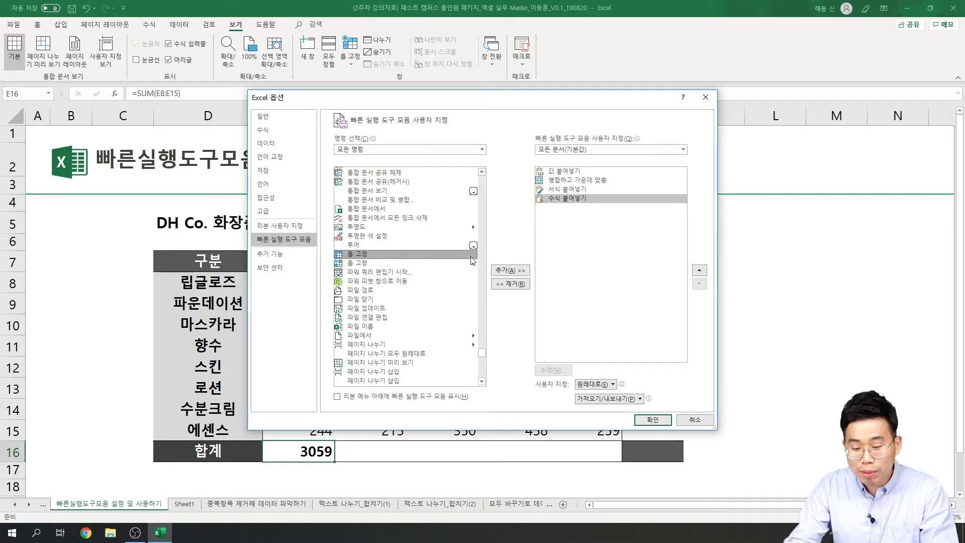
Add the plain 틀 고정 command, the one without a submenu, to the Quick Access Toolbar.
left_click(366, 263)
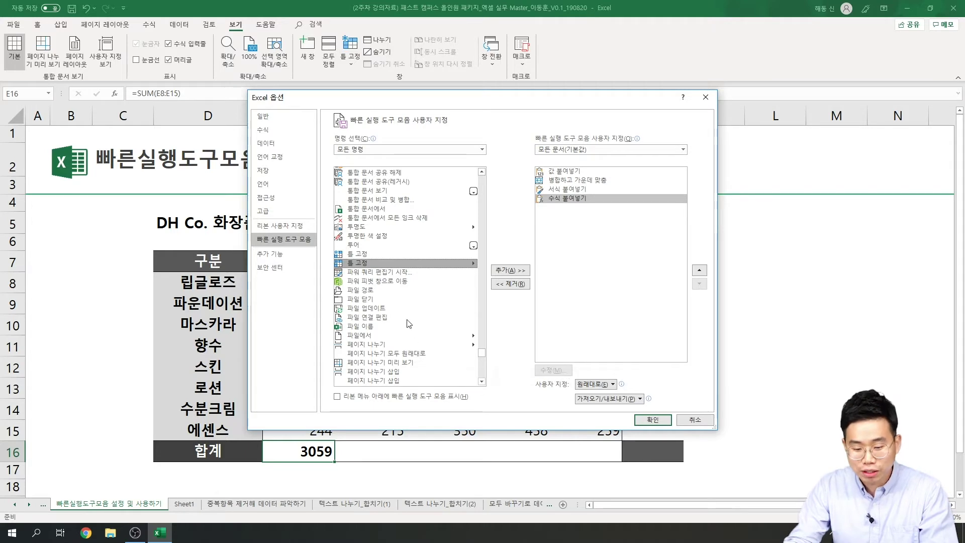
left_click(385, 253)
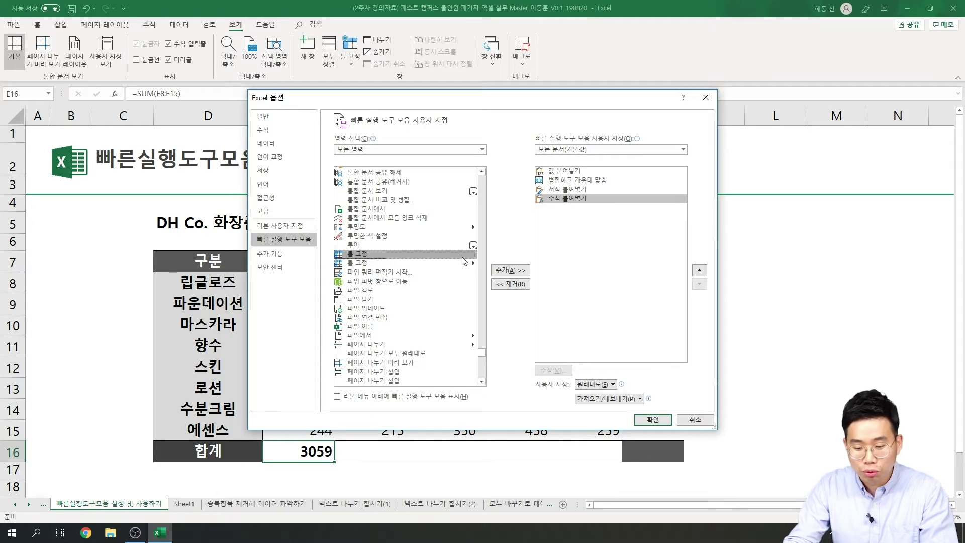
left_click(510, 269)
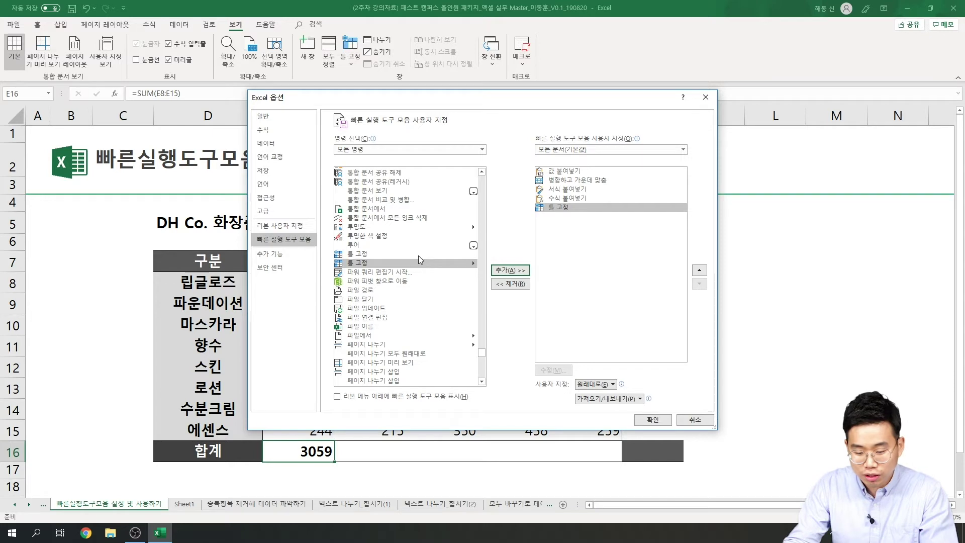
Add the 합계 command to the Quick Access Toolbar's command list.
left_click(431, 254)
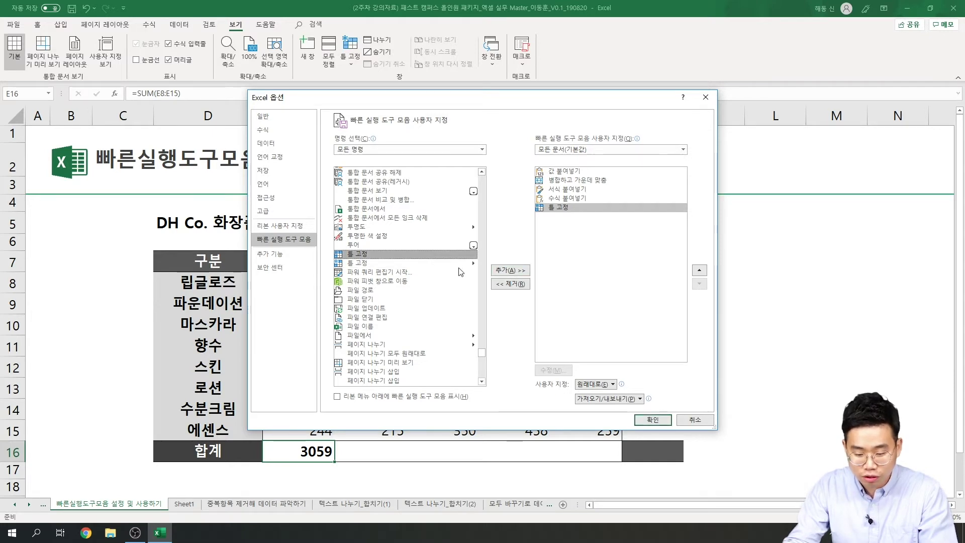
scroll(440, 254, "down", 15)
scroll(440, 253, "down", 20)
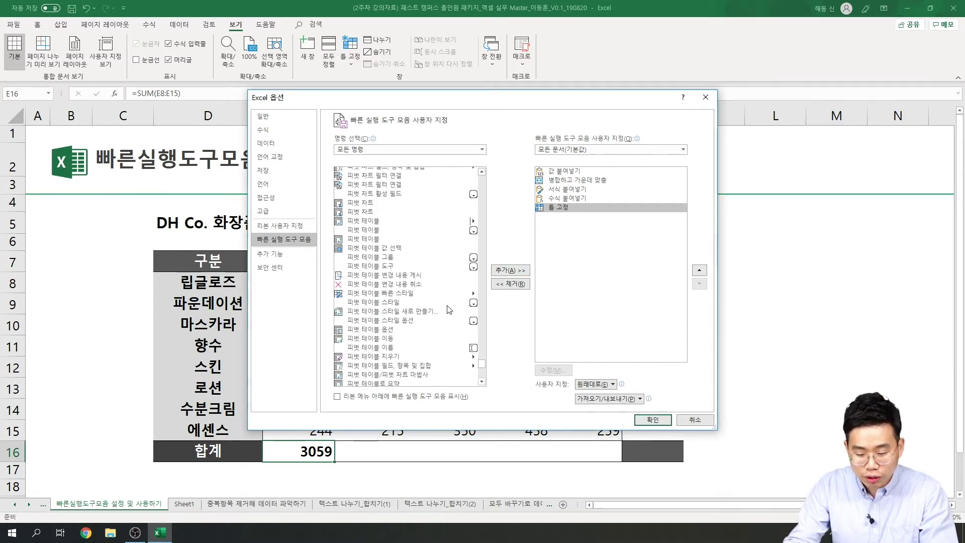
scroll(421, 334, "down", 3)
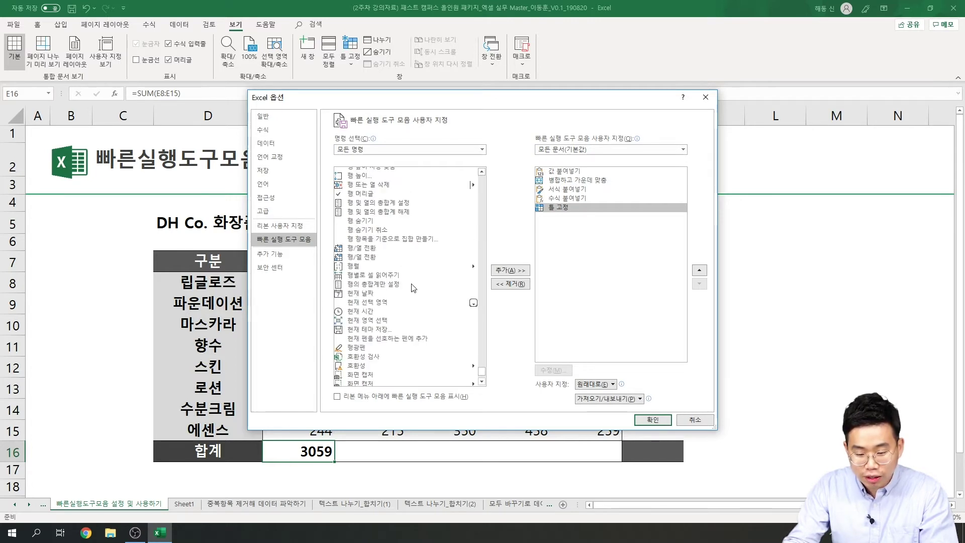
scroll(413, 288, "up", 6)
left_click(394, 284)
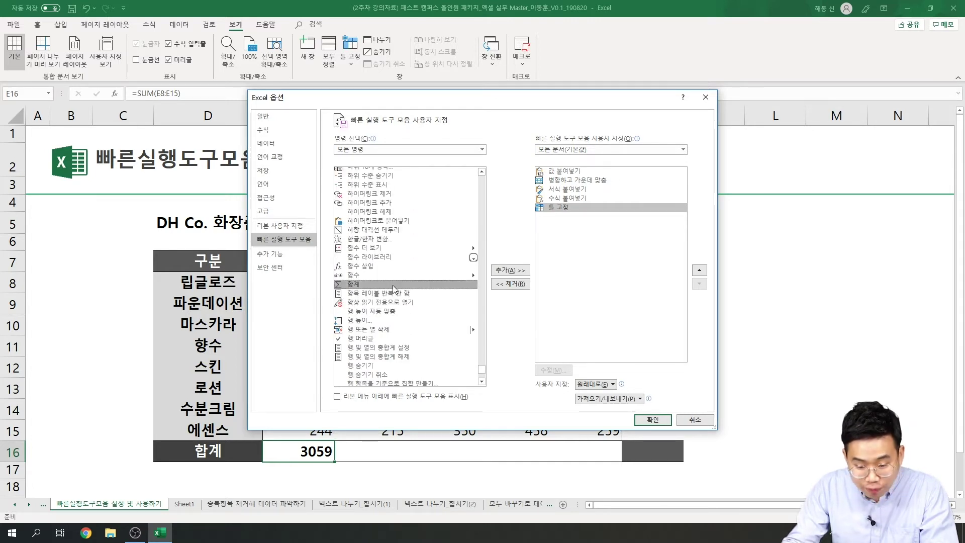
left_click(510, 271)
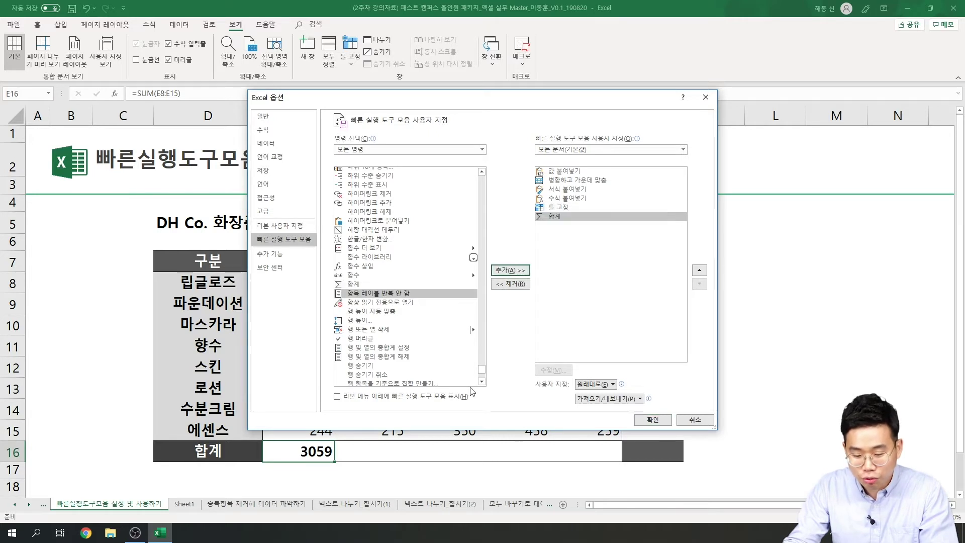
Add the 화면에 보이는 셀 선택 command to the Quick Access Toolbar's command list.
left_click_drag(482, 370, 481, 374)
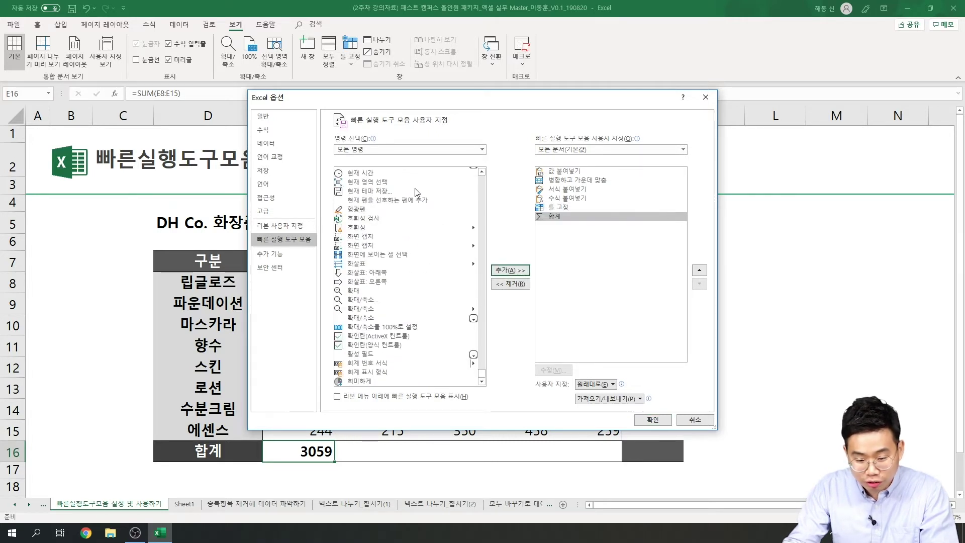
left_click(396, 254)
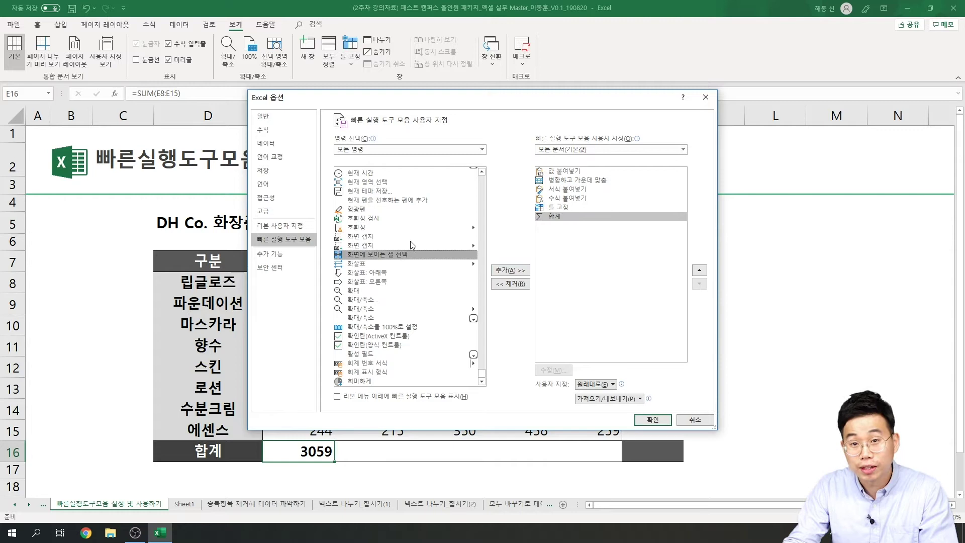
left_click(521, 276)
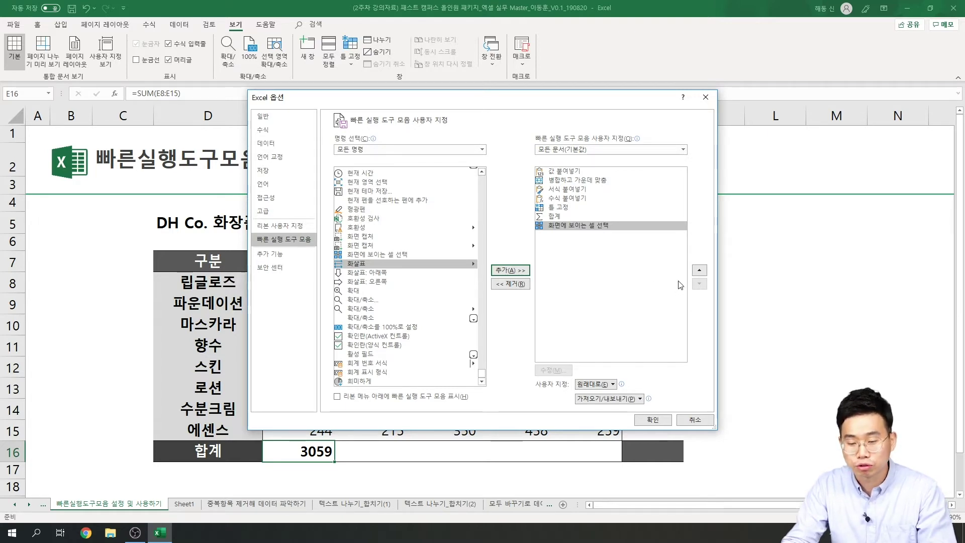
Move the 합계 command to the top of the Quick Access Toolbar's command list.
left_click(578, 217)
left_click(700, 270)
left_click(700, 272)
left_click(700, 272)
left_click(700, 274)
left_click(700, 272)
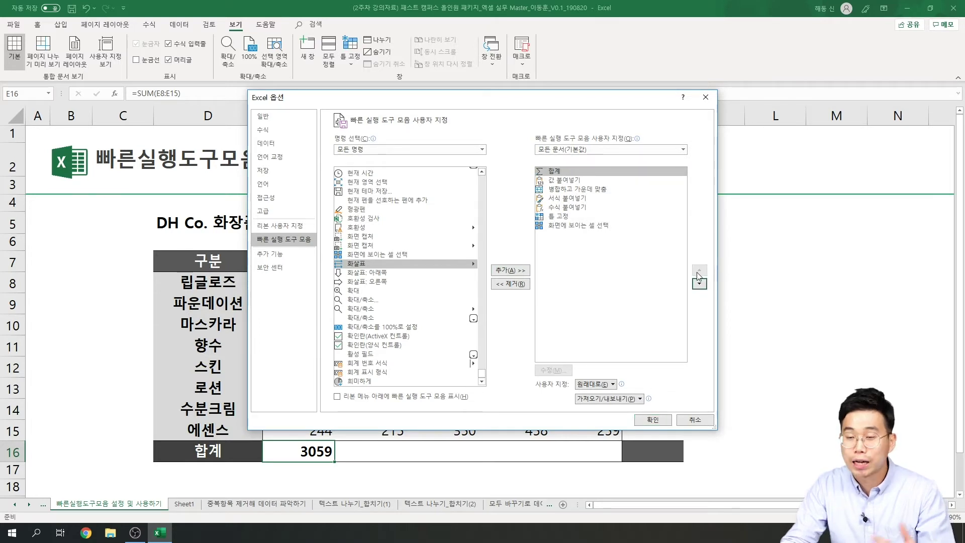
Move 수식 붙여넣기 up directly below 합계, and move 서식 붙여넣기 up one place above 병합하고 가운데 맞춤.
left_click(598, 208)
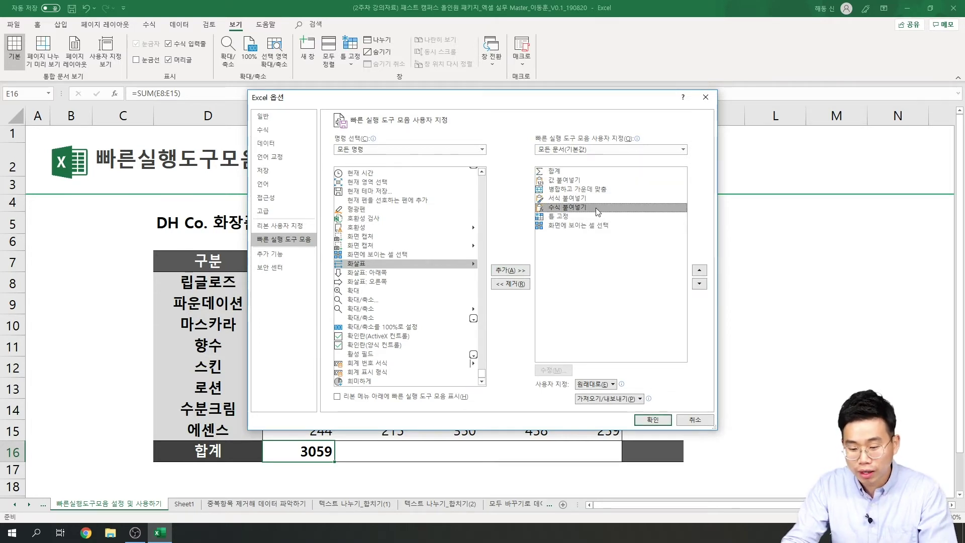
left_click(699, 270)
left_click(699, 270)
left_click(699, 270)
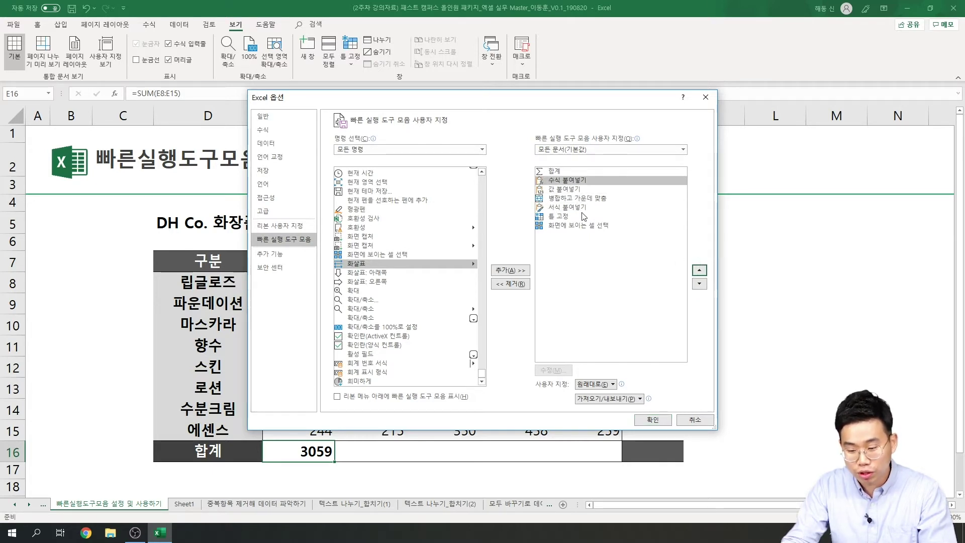
left_click(584, 208)
left_click(700, 270)
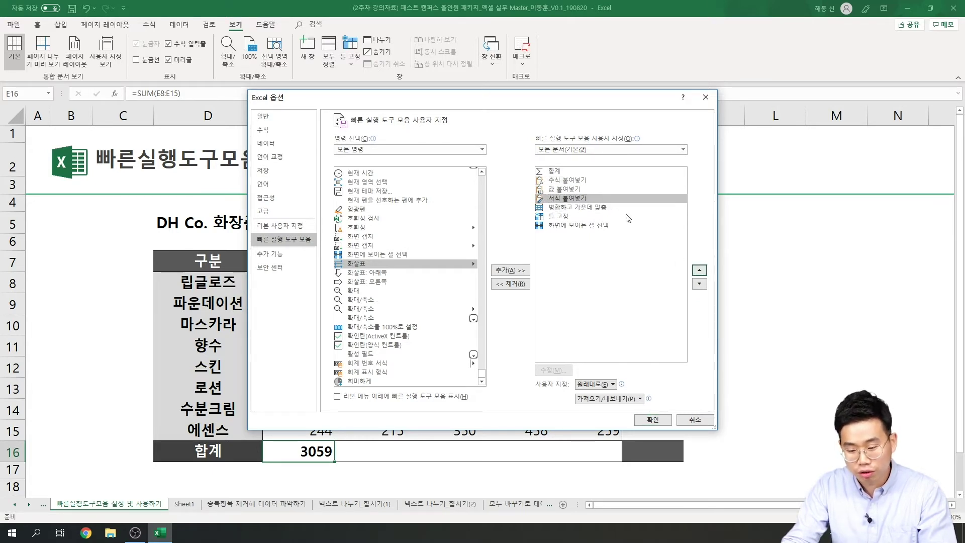
Move 화면에 보이는 셀 선택 and 틀 고정, in that order, above 병합하고 가운데 맞춤, and apply the toolbar changes.
left_click(578, 225)
left_click(699, 270)
left_click(698, 270)
left_click(589, 226)
left_click(699, 270)
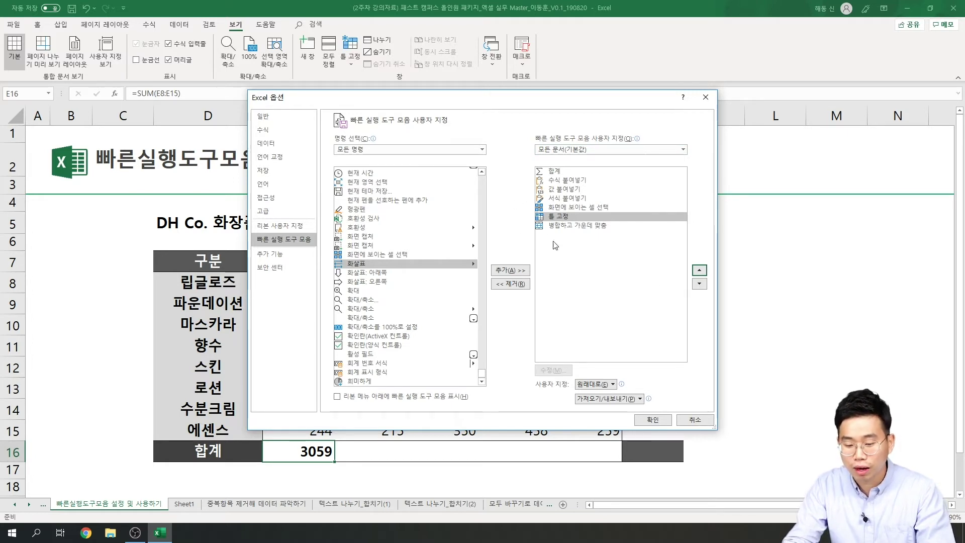
left_click(656, 420)
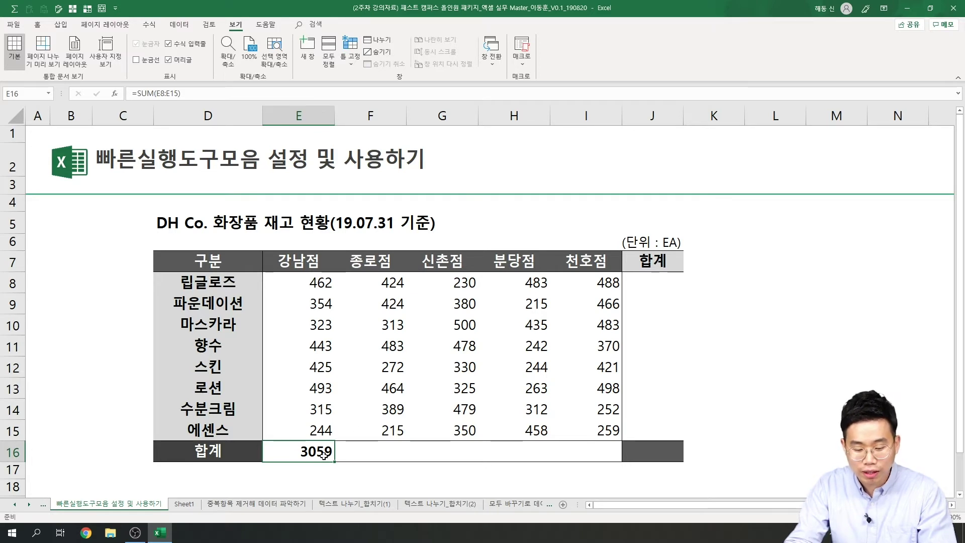
Clear the 강남점 total in cell E16.
key("Delete")
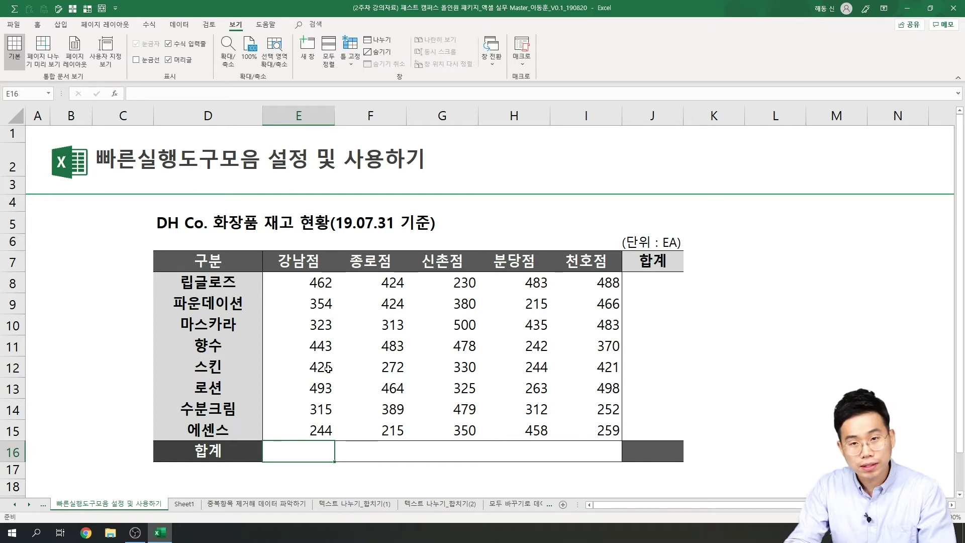
mouse_move(322, 284)
left_mouse_down()
mouse_move(351, 302)
mouse_move(314, 281)
left_mouse_up()
left_click(311, 304)
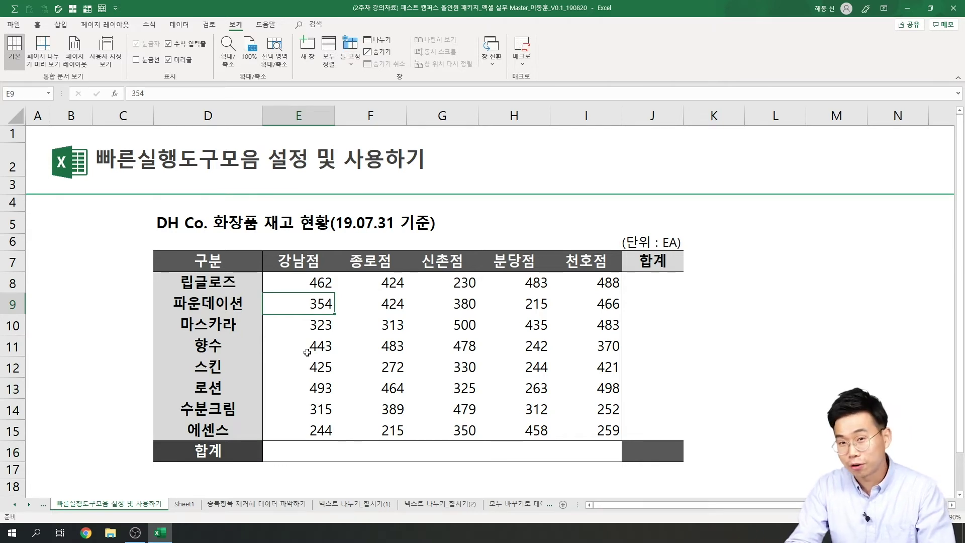
left_click(311, 279)
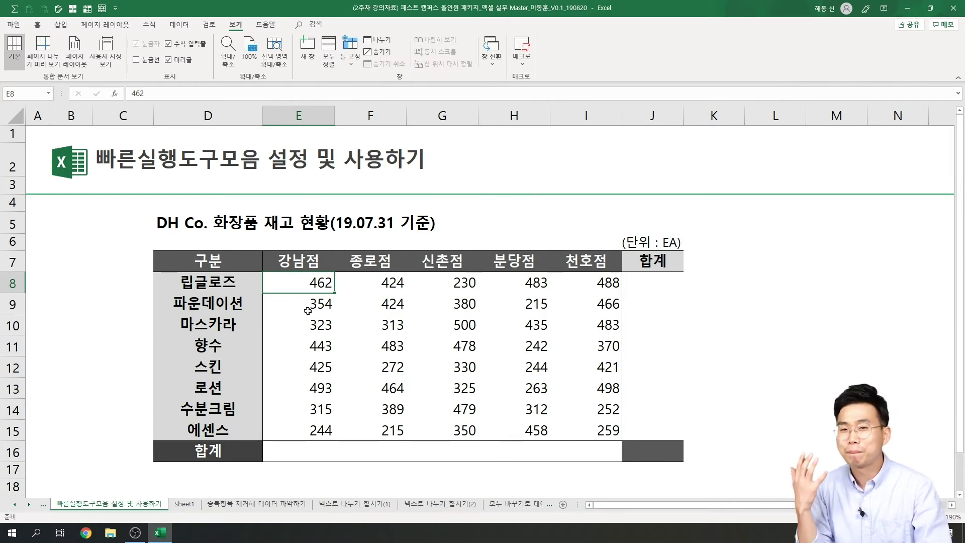
Total the 강남점 column in E16 by adding the cells one by one with =E8+E9+E10+E11+E12+E13+E14+E15.
left_click(307, 446)
type("=")
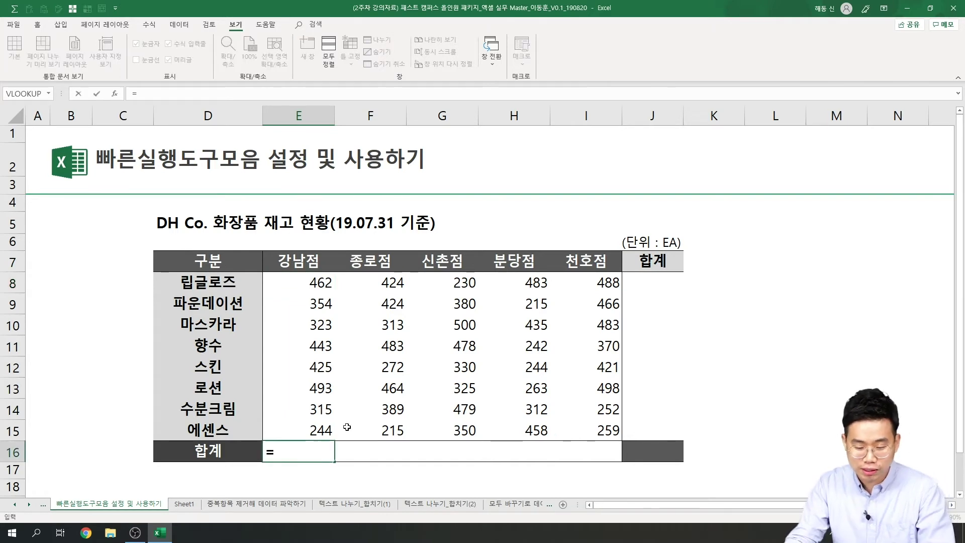
left_click(325, 282)
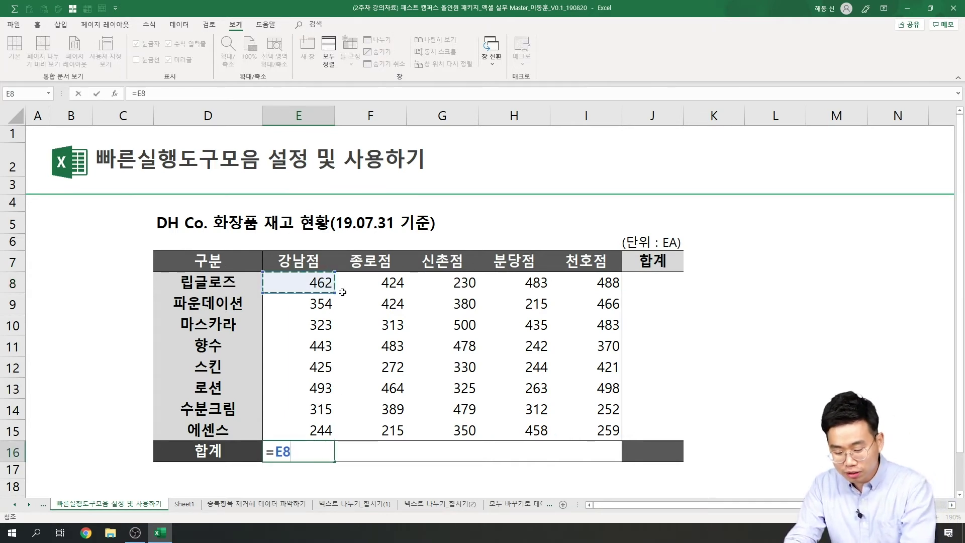
type("+")
left_click(316, 304)
type("+")
left_click(324, 326)
type("+")
left_click(317, 345)
type("+")
left_click(312, 367)
type("+")
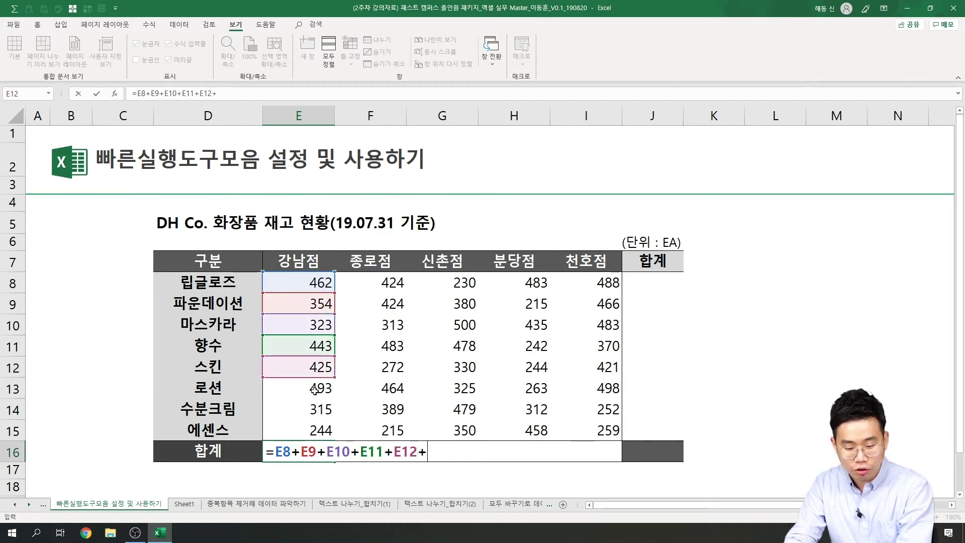
left_click(314, 390)
type("+")
left_click(318, 409)
type("+")
left_click(319, 429)
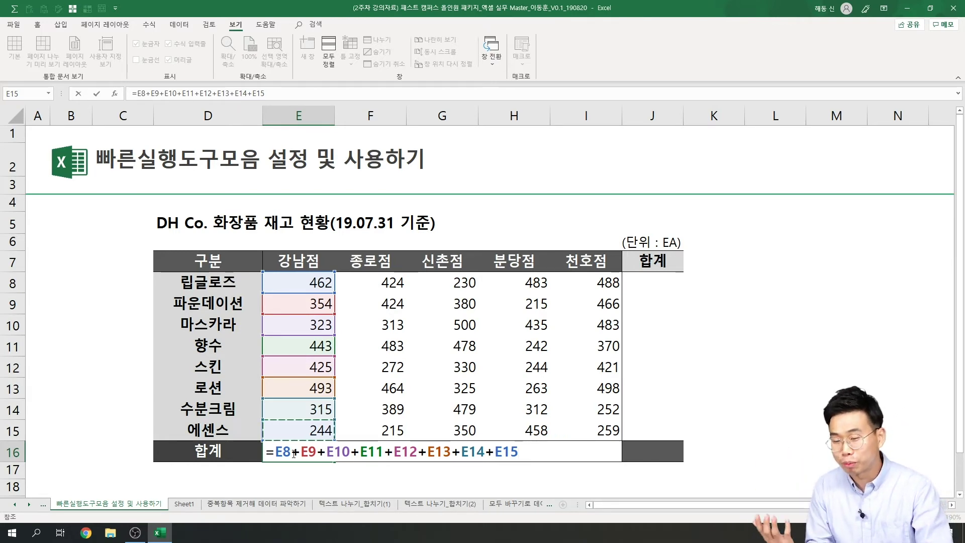
key("Return")
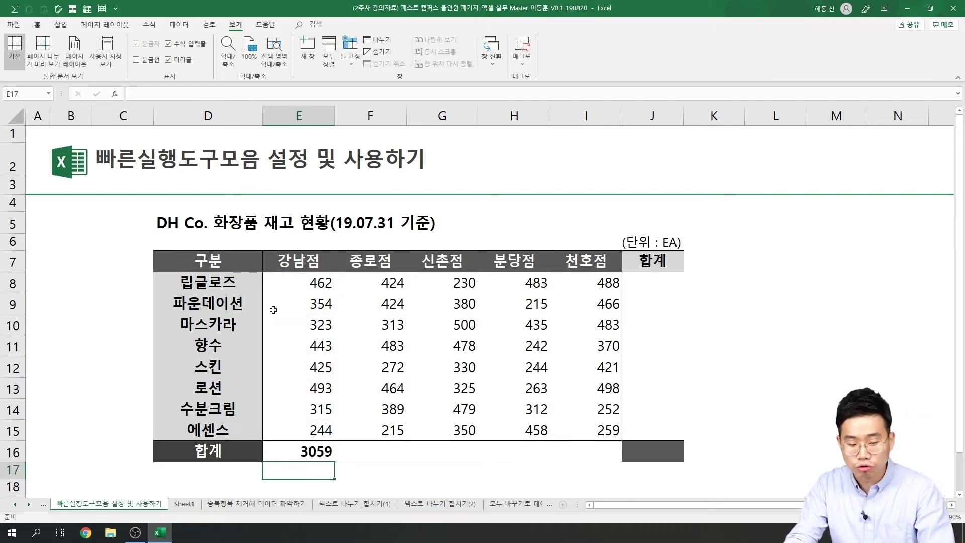
Examine the cell references in E16's addition formula, and delete the formula.
left_click(281, 447)
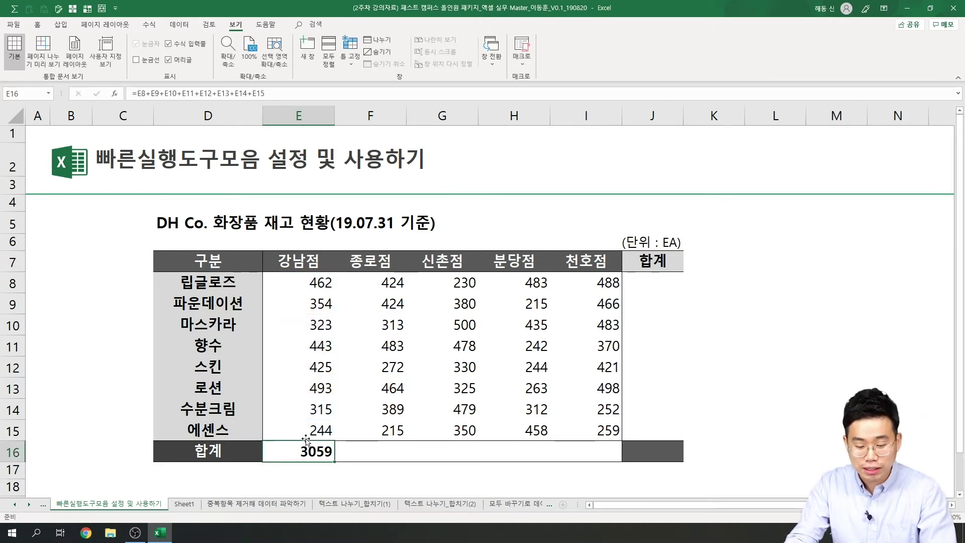
key("F2")
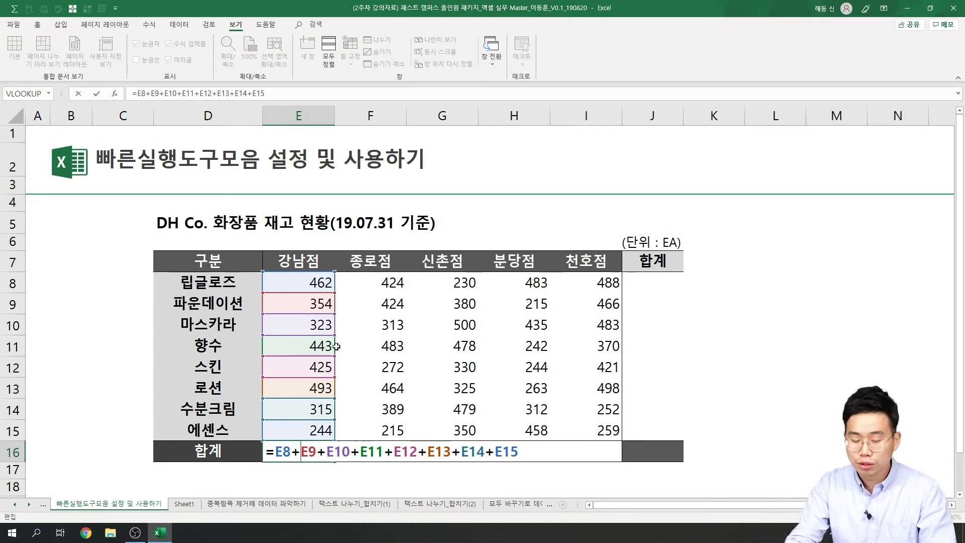
key("ctrl+Return")
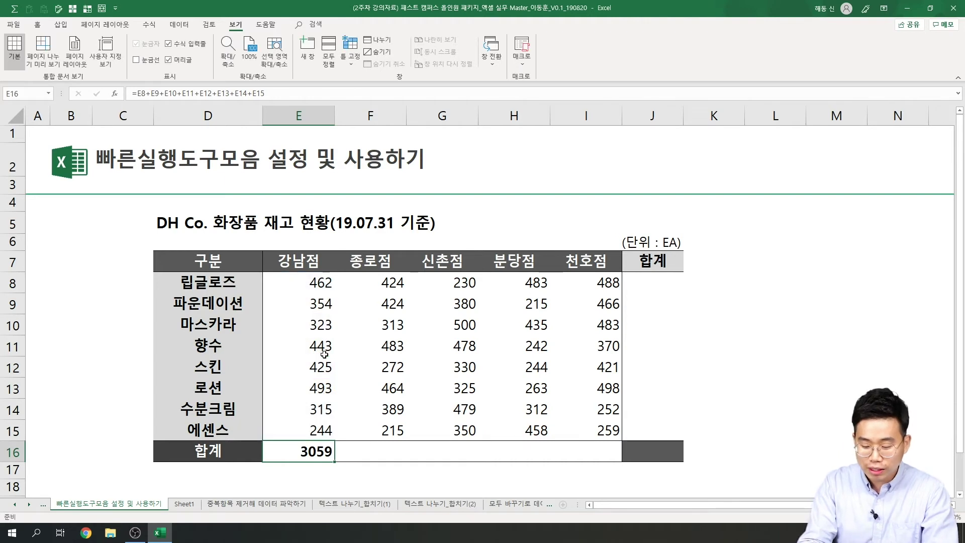
key("Delete")
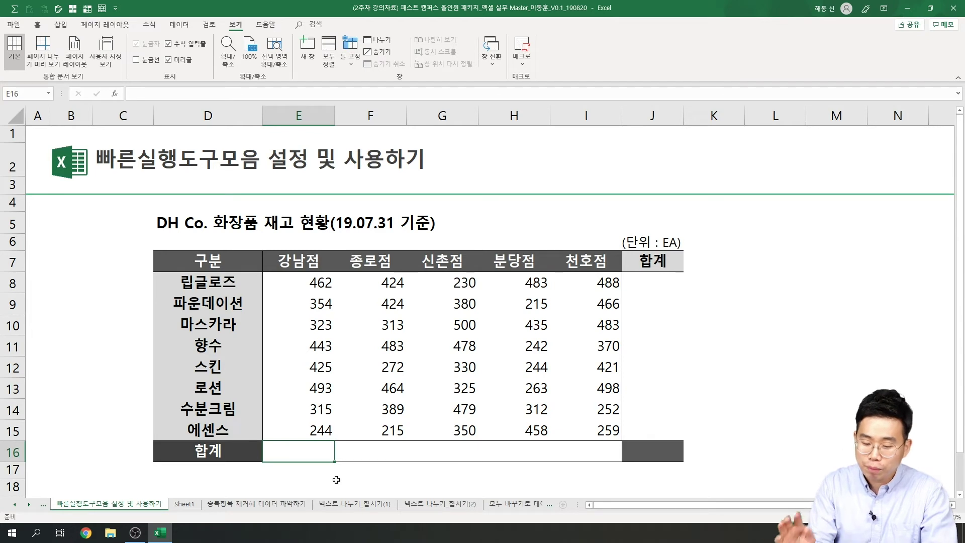
Try to start a SUM formula in E16 by choosing SUM from the function suggestions.
type("=")
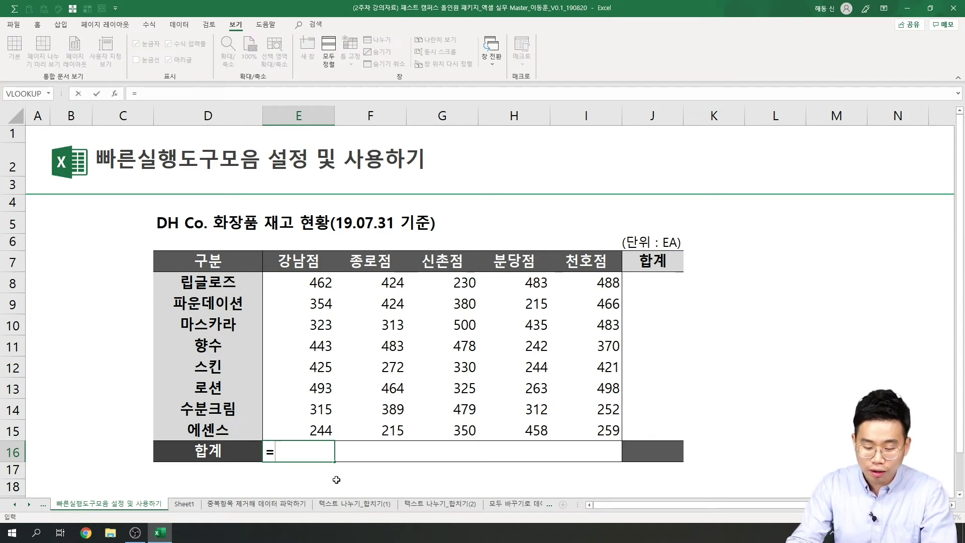
type("su")
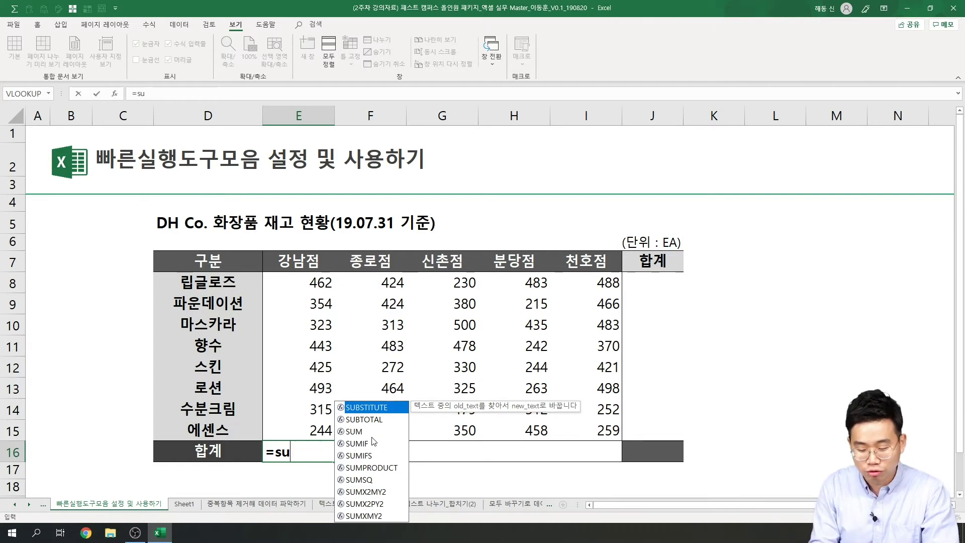
key("Down")
key("Down")
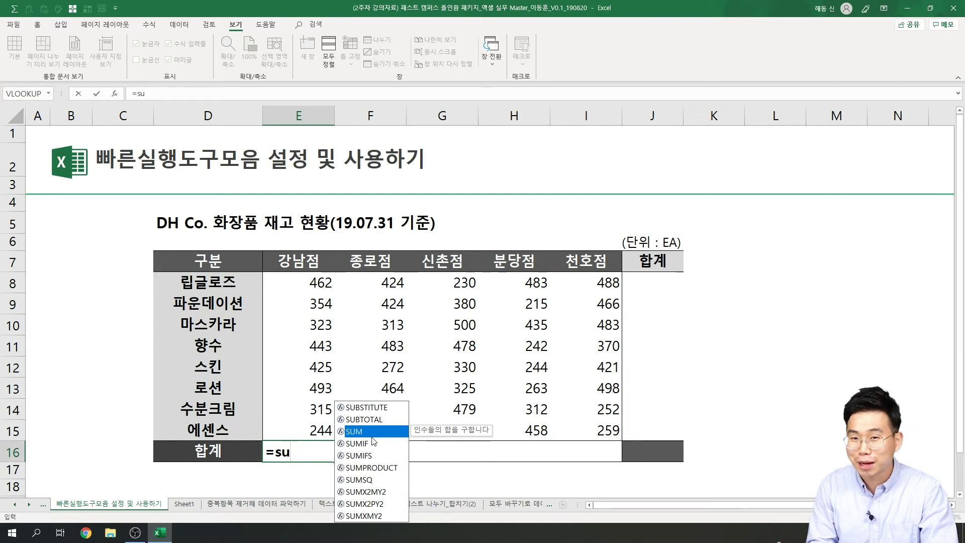
key("Return")
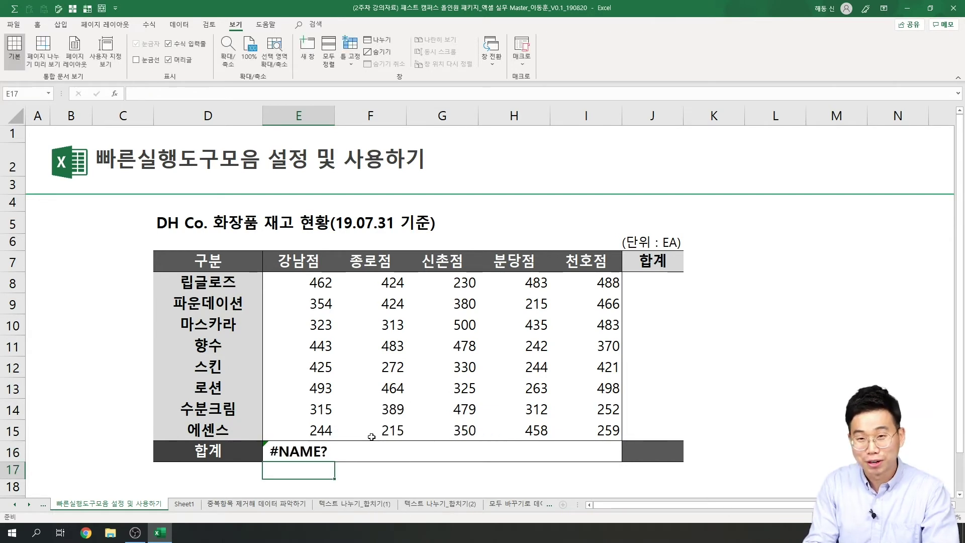
Replace the entry in E16 with the formula =SUM(E8:E15) for the 강남점 column.
left_click(280, 453)
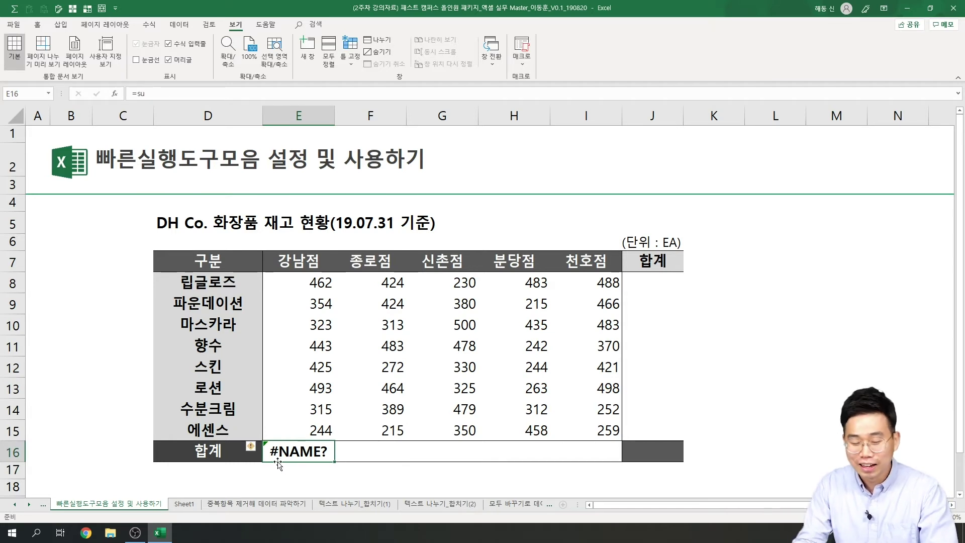
type("=sum")
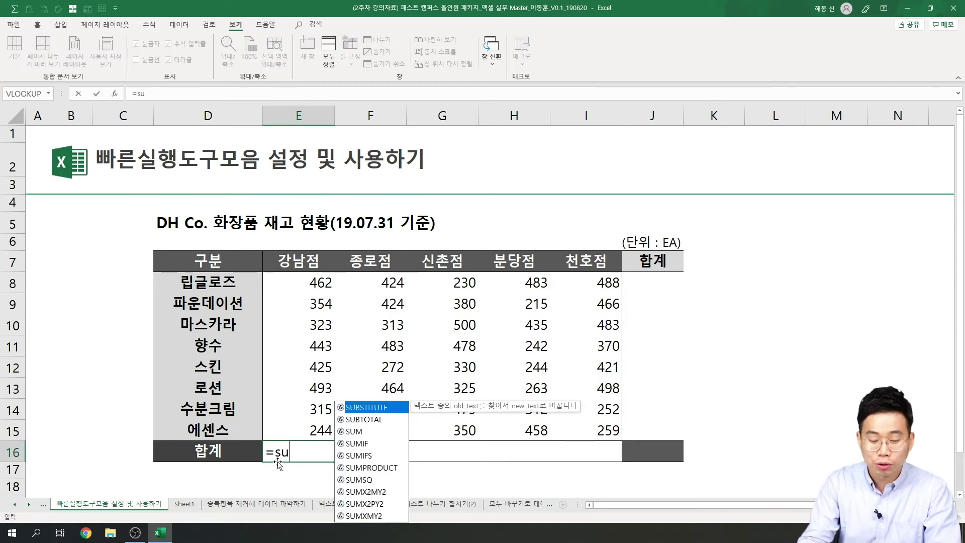
key("Tab")
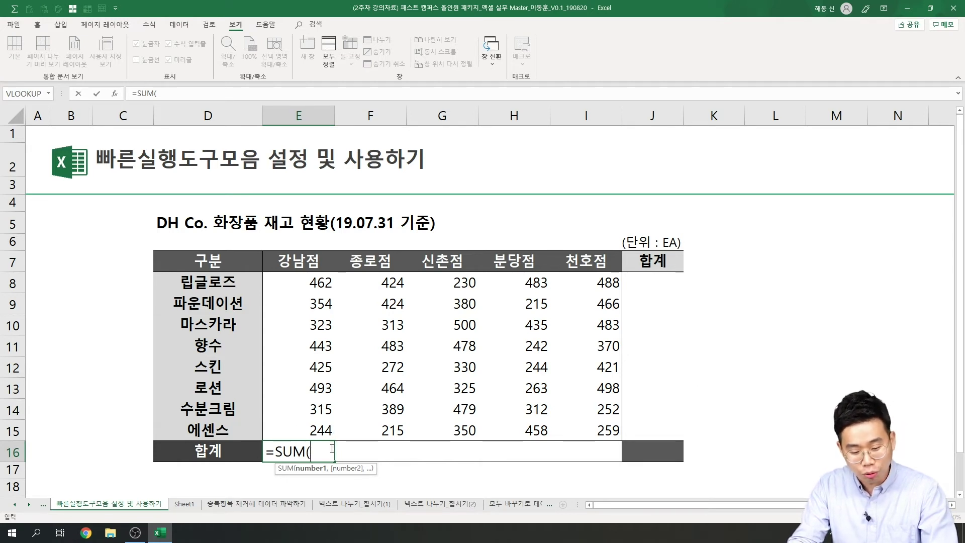
left_click_drag(318, 278, 309, 429)
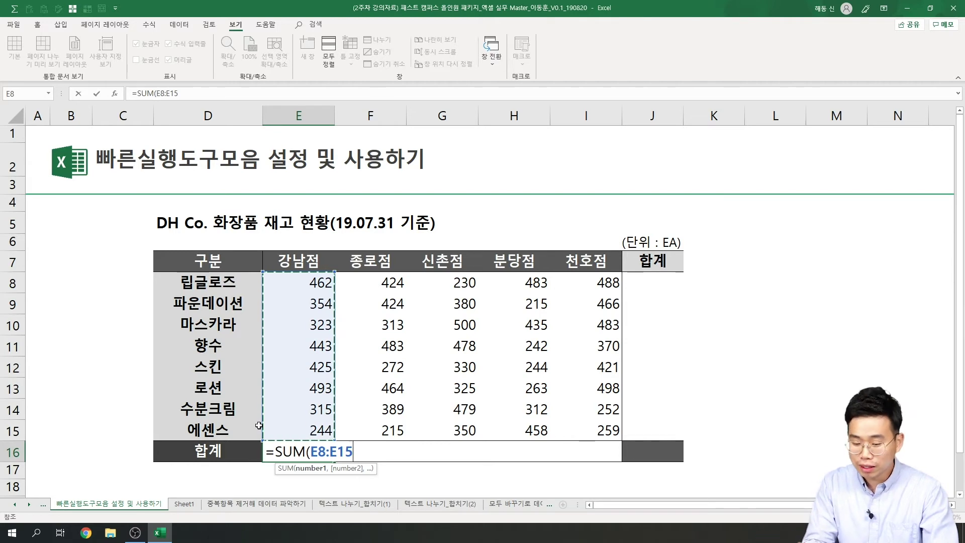
type(")")
key("Return")
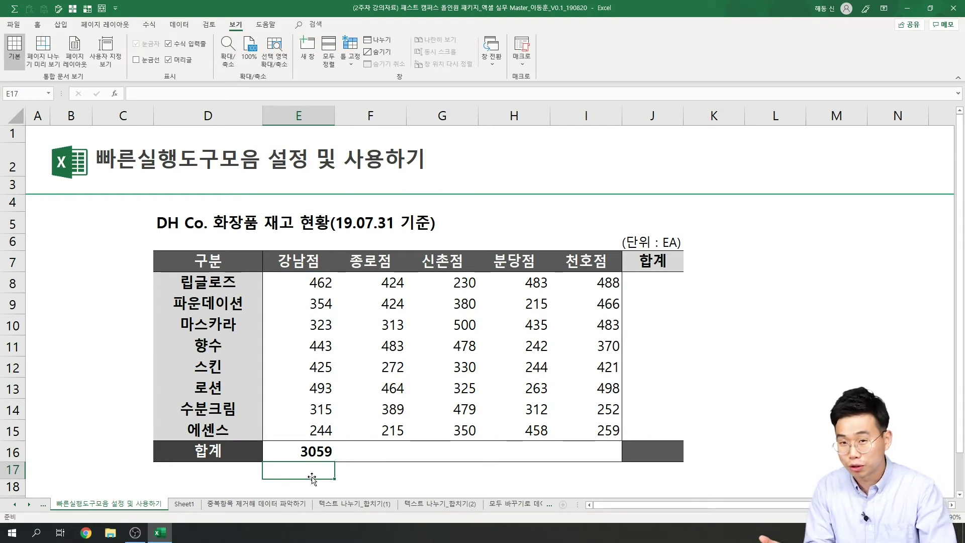
Clear E16 and total the 강남점 column there with AutoSum over E8:E15.
left_click(304, 448)
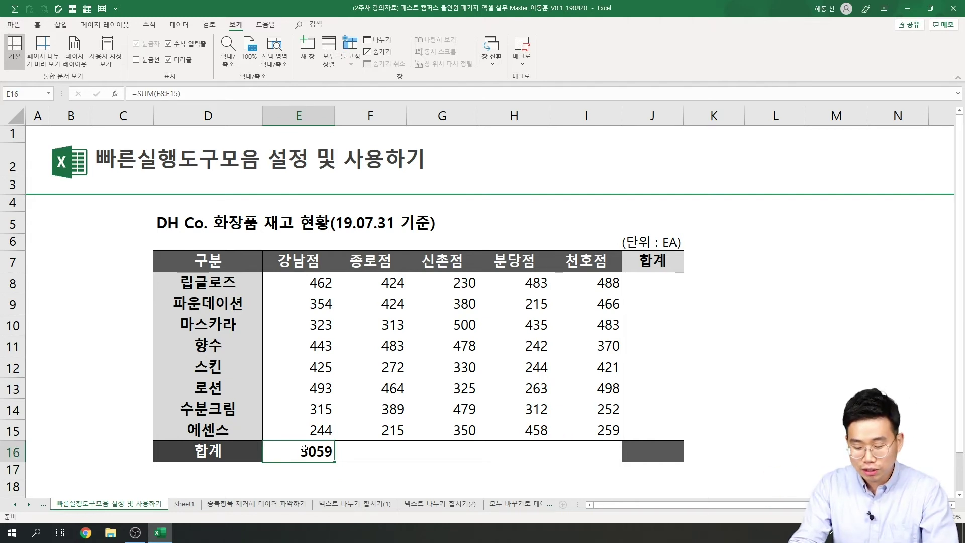
key("Delete")
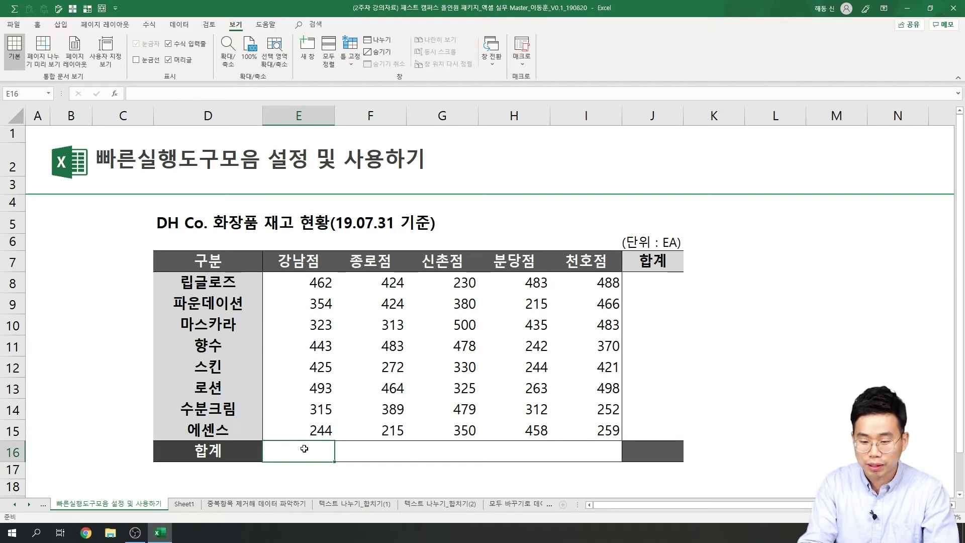
left_click(38, 25)
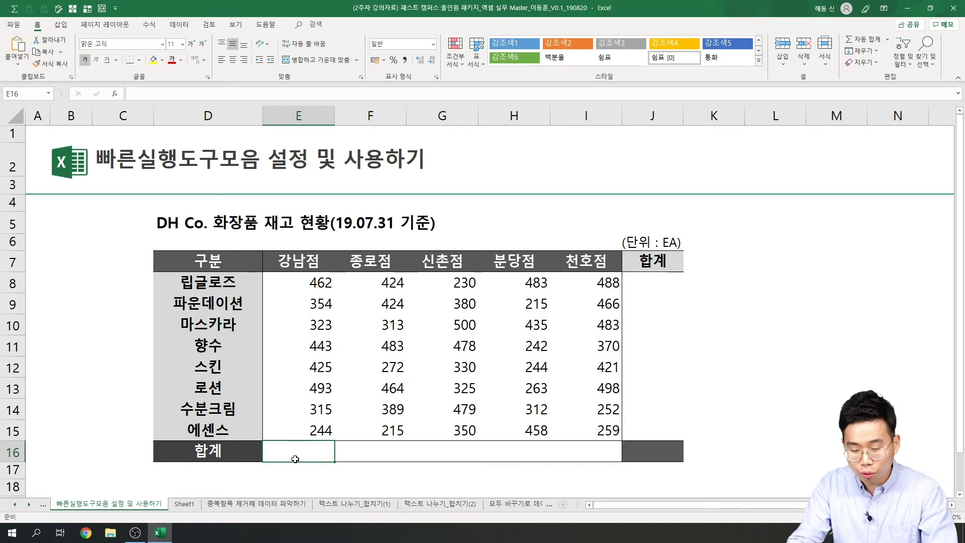
left_click(869, 40)
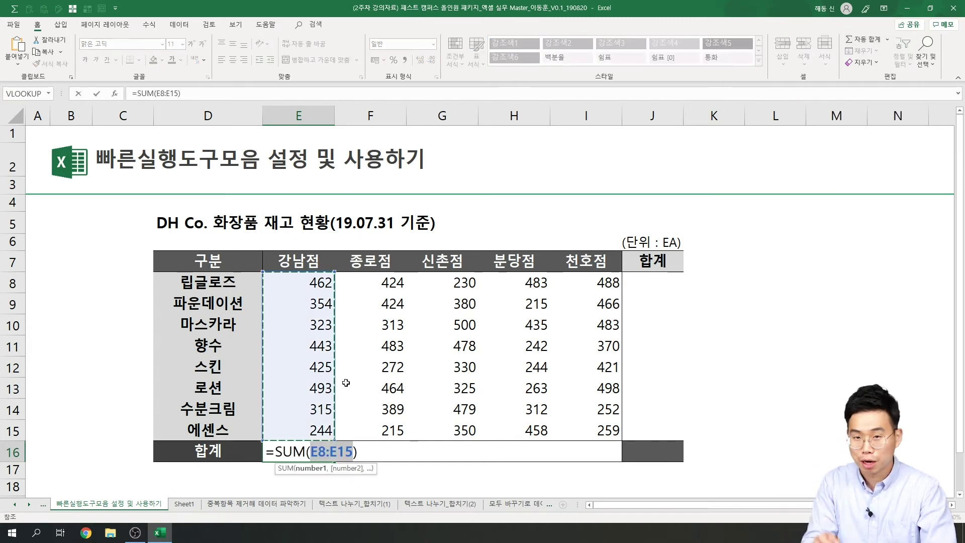
key("Return")
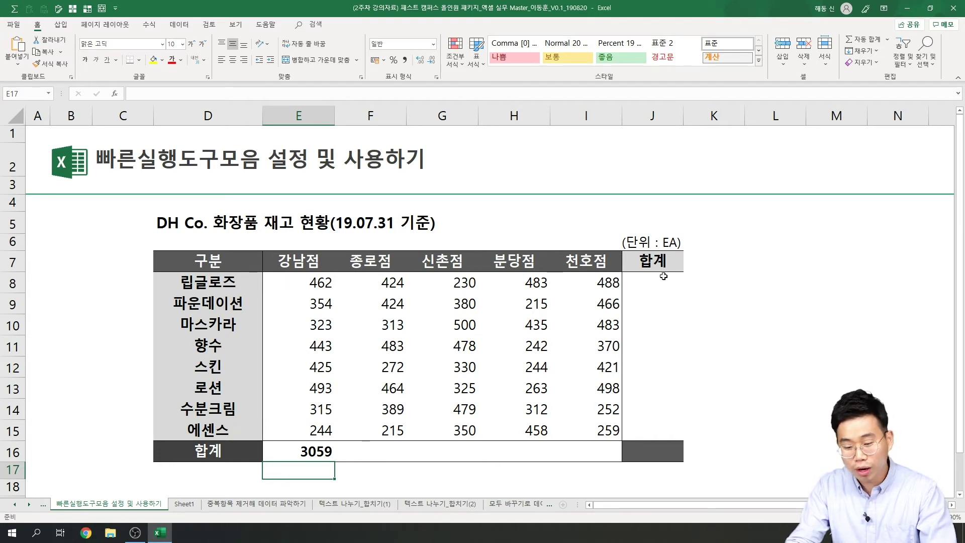
Total the 립글로즈 row in cell J8 with AutoSum over E8:I8.
left_click(661, 283)
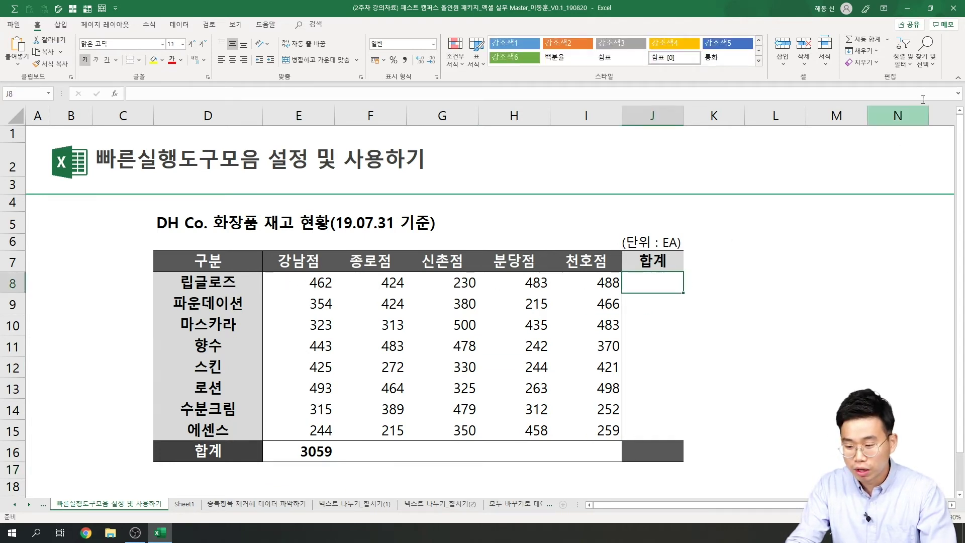
left_click(865, 40)
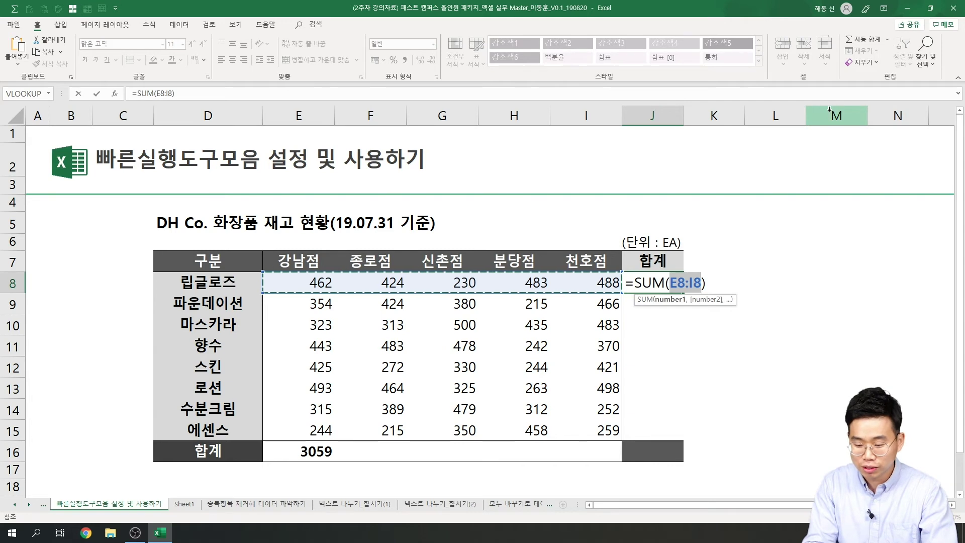
key("Return")
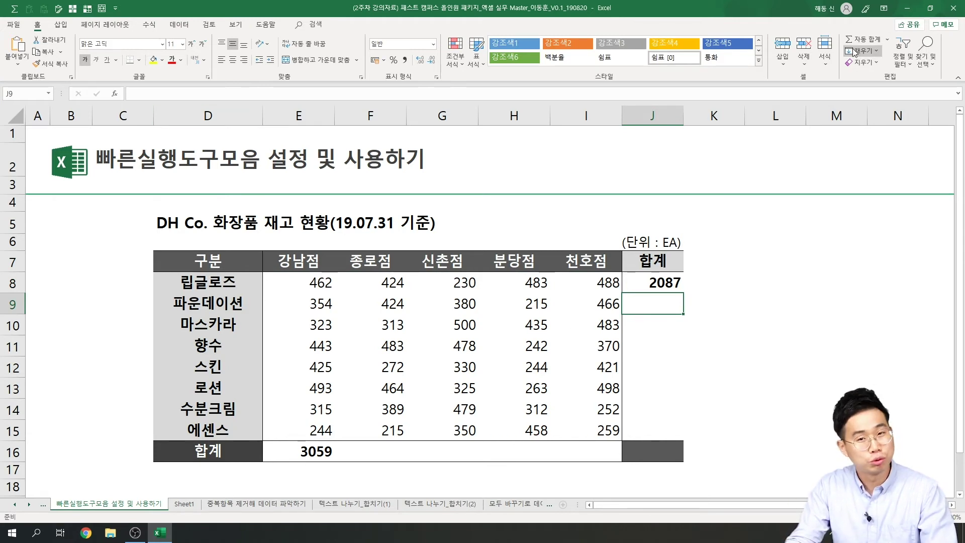
Clear E16 and total the 강남점 column there with the Quick Access Toolbar's AutoSum command over E8:E15.
left_click(311, 450)
key("Delete")
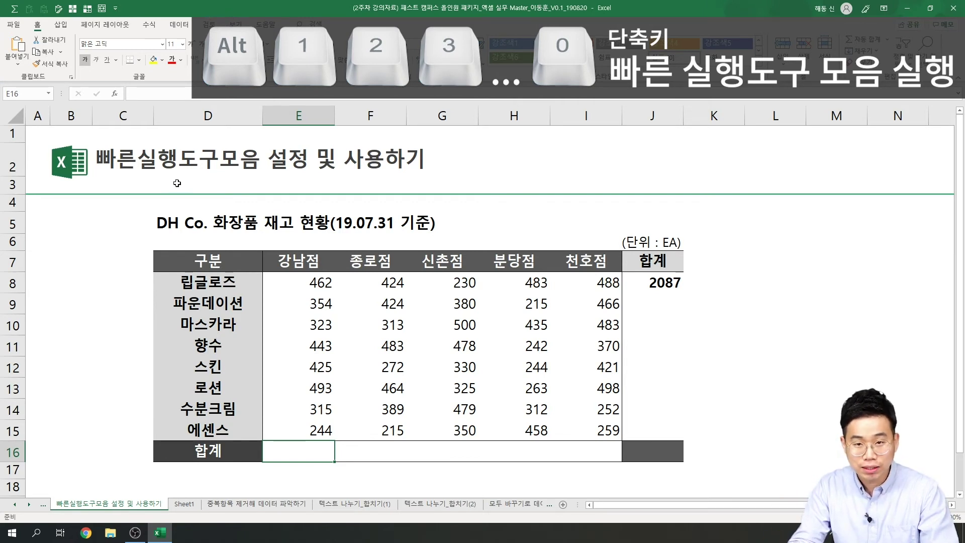
key("alt")
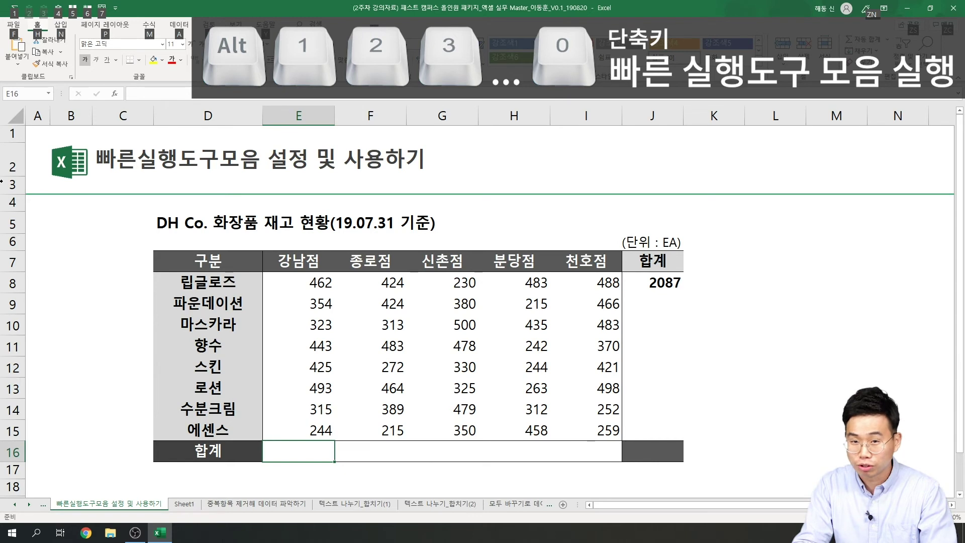
key("1")
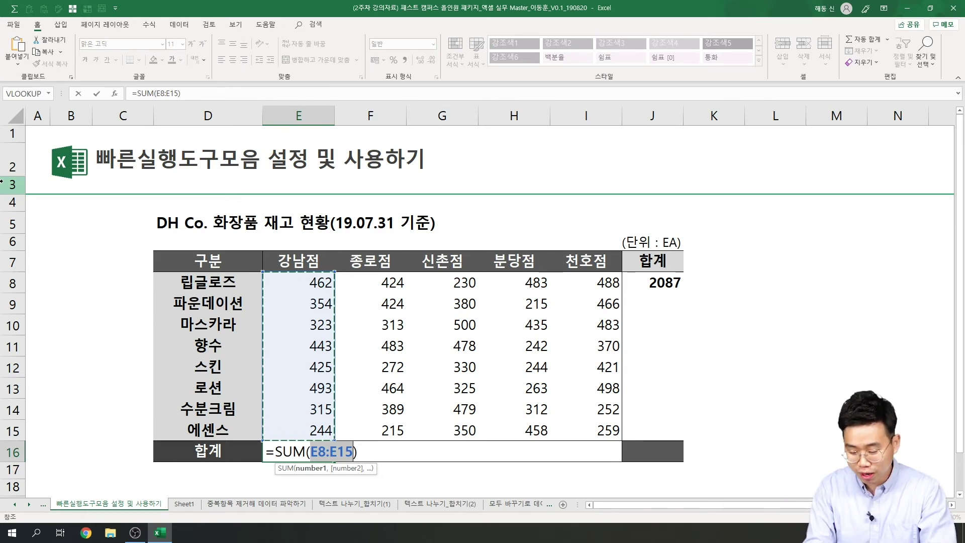
key("Return")
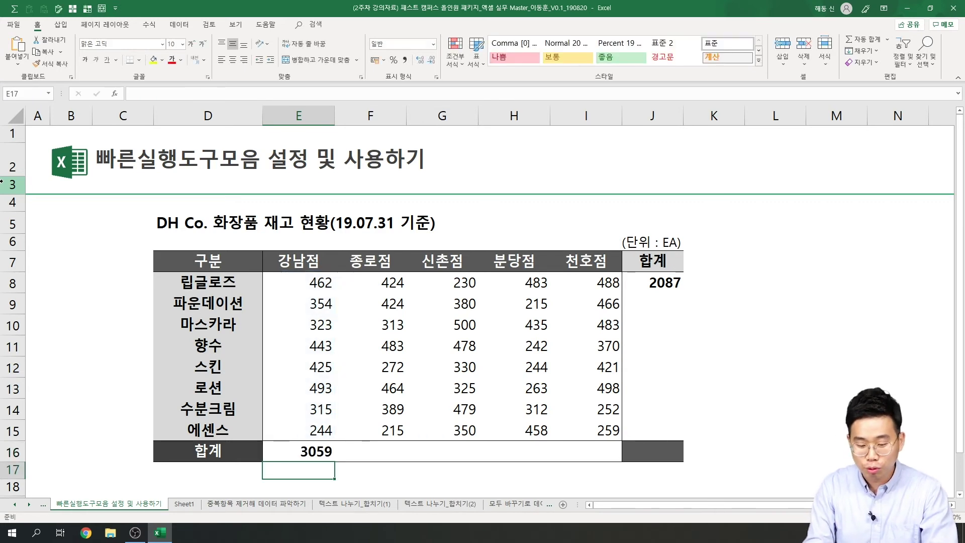
Return to E16 and display the keyboard access hints for the Insert commands.
key("Up")
key("alt")
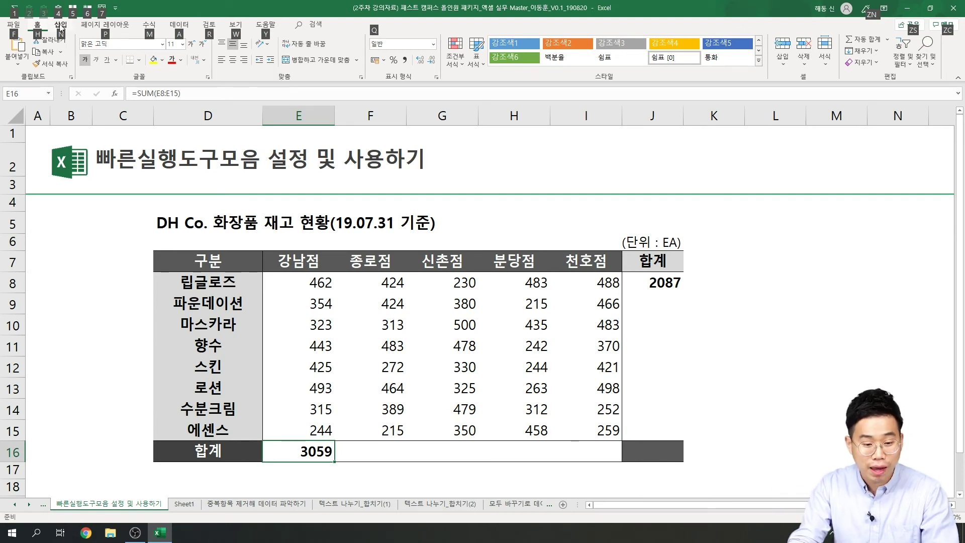
key("n")
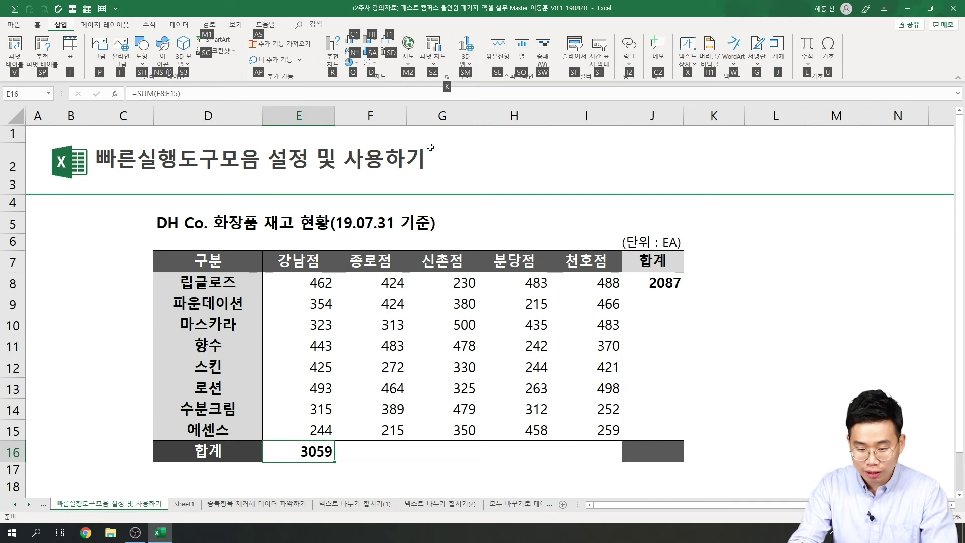
key("Escape")
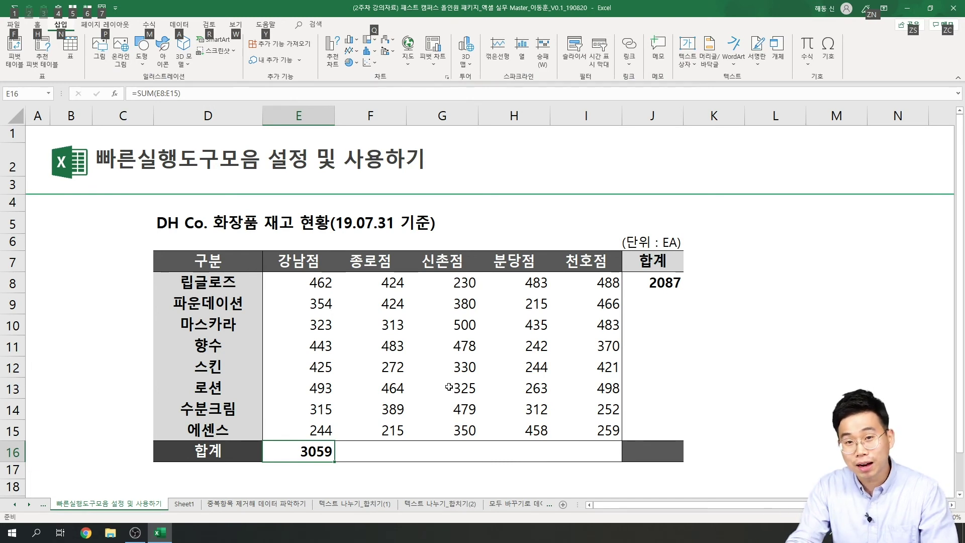
Total the 종로점 column in F16 with AutoSum, and clear the cell again.
left_click(375, 451)
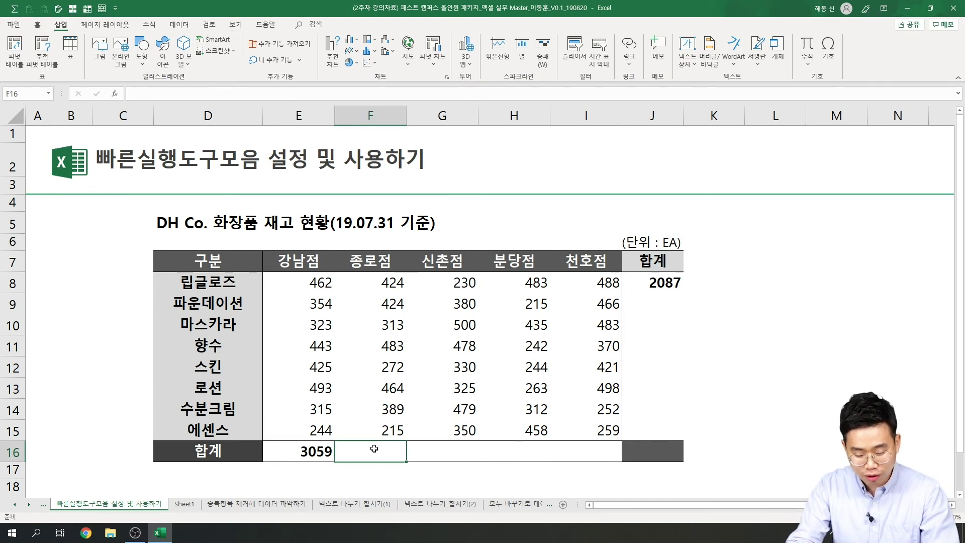
key("alt+1")
key("Tab")
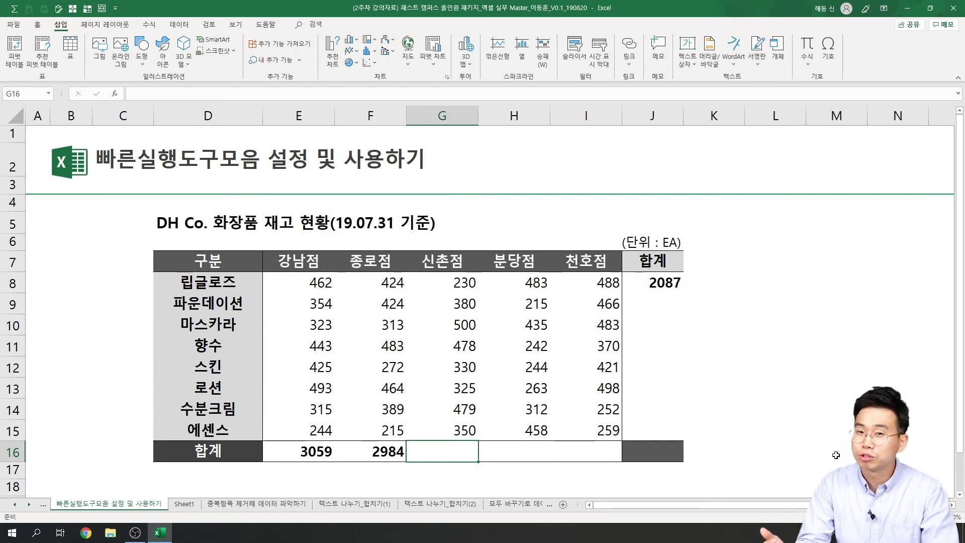
left_click(381, 447)
key("Delete")
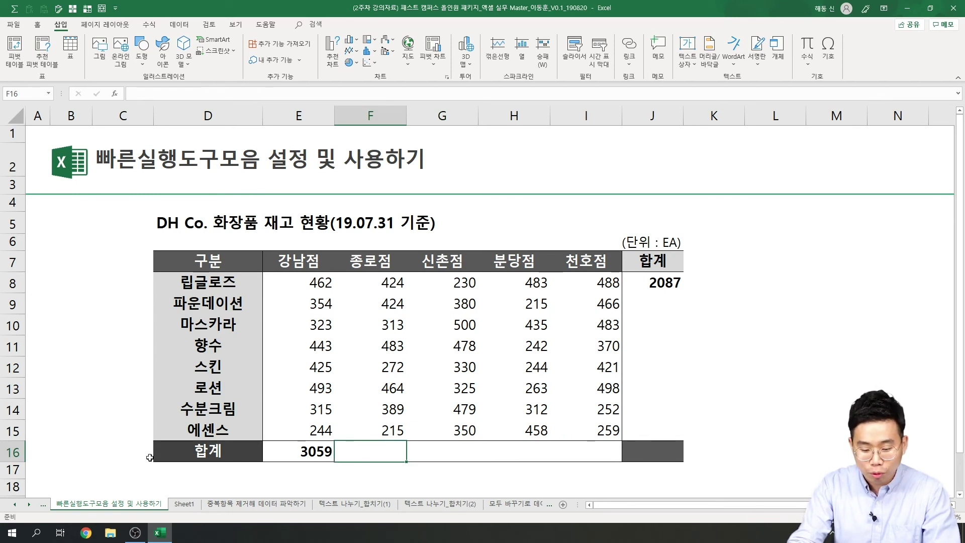
Apply a thick outside border (굵은 바깥쪽 테두리) to the 강남점 total in E16.
left_click(301, 451)
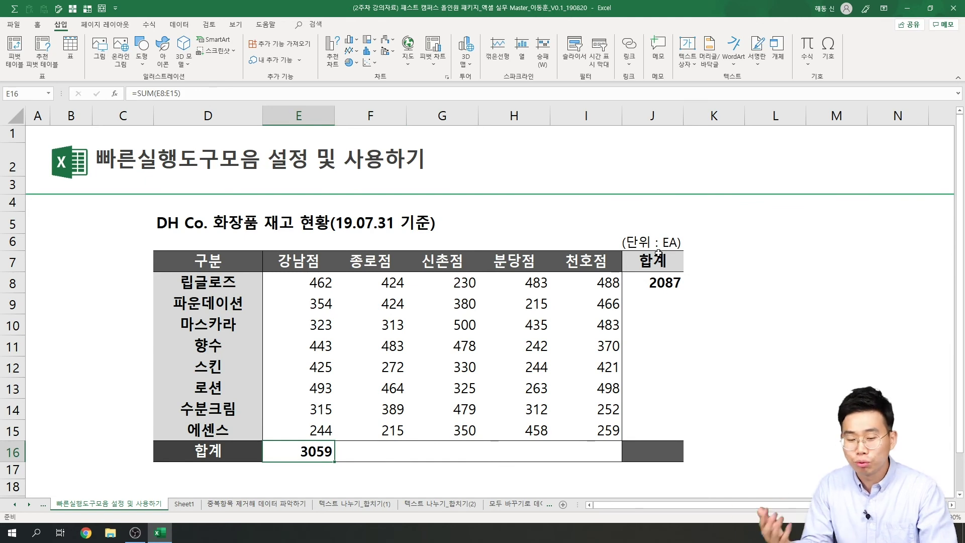
left_click(38, 24)
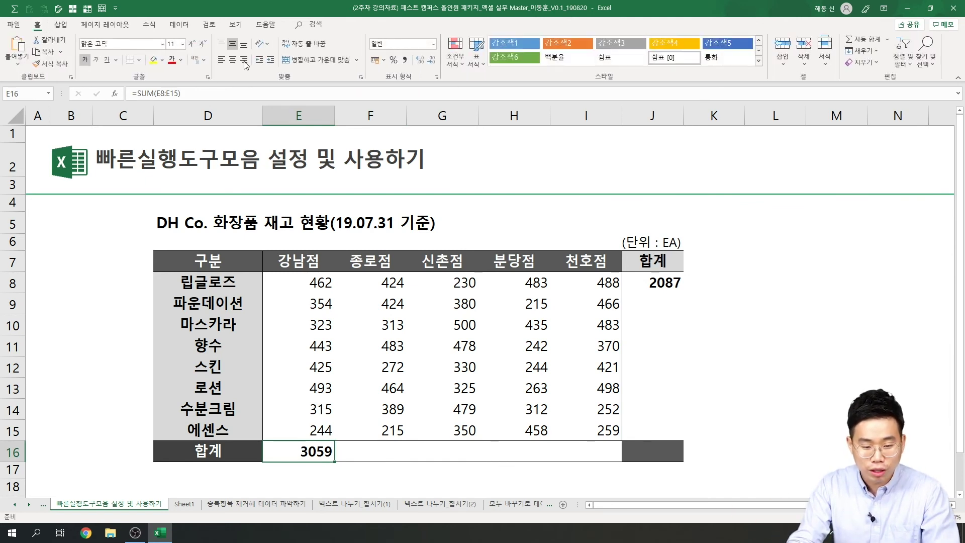
left_click(139, 60)
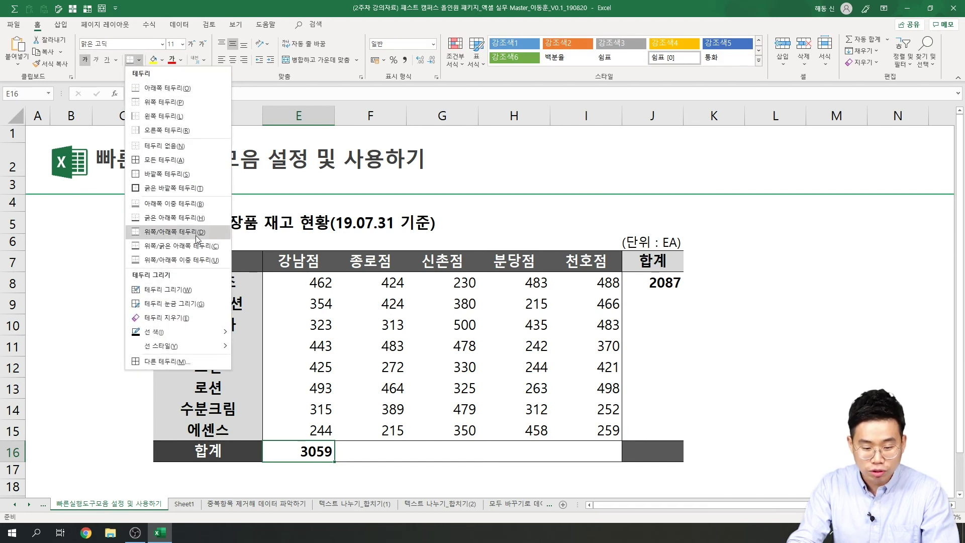
left_click(199, 188)
left_click(377, 452)
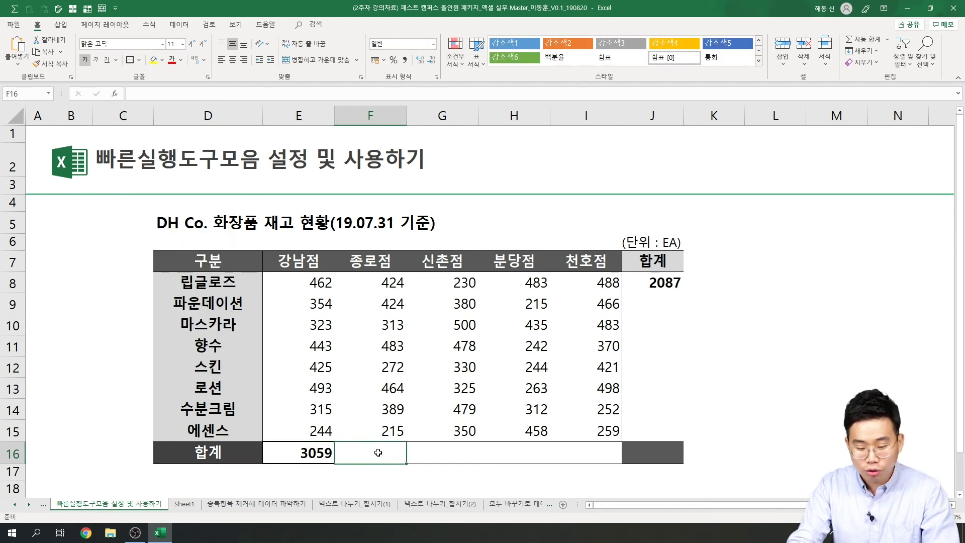
left_click(426, 368)
left_click(281, 454)
left_click(422, 429)
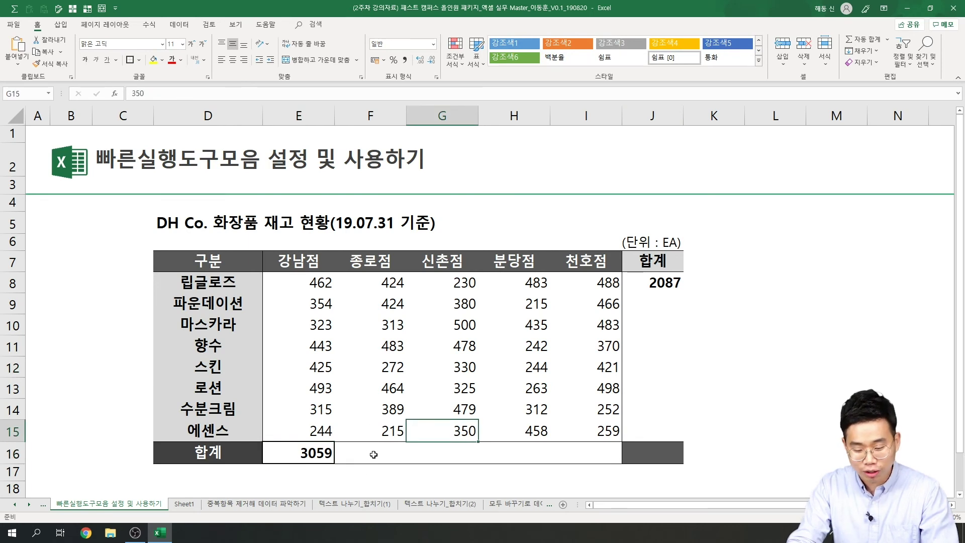
Copy the total in E16 and paste it with its formatting into F16:I16.
left_click(291, 460)
key("ctrl+c")
left_click_drag(385, 456, 593, 451)
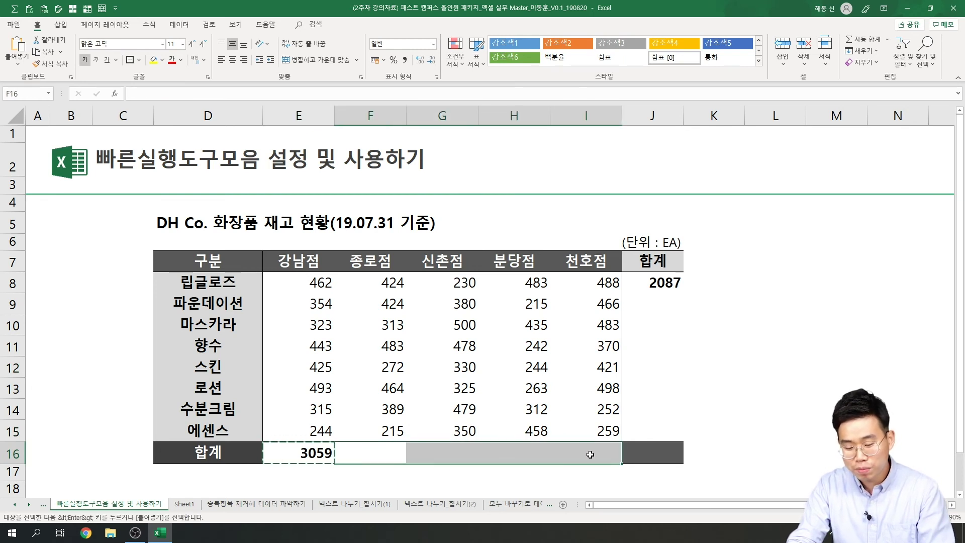
key("ctrl+v")
left_click(594, 357)
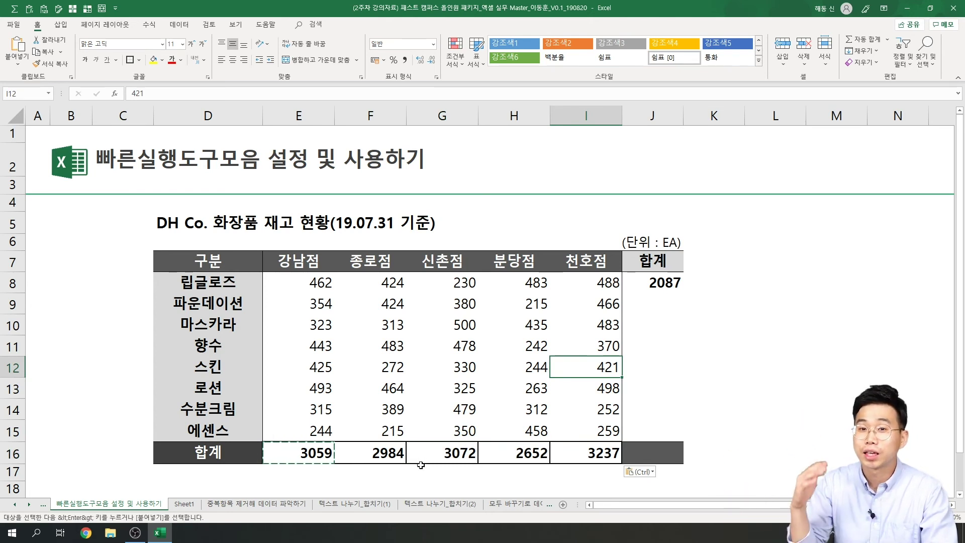
Examine the SUM formulas and their referenced ranges in the total row from E16 to H16.
left_click(313, 454)
key("alt+equal")
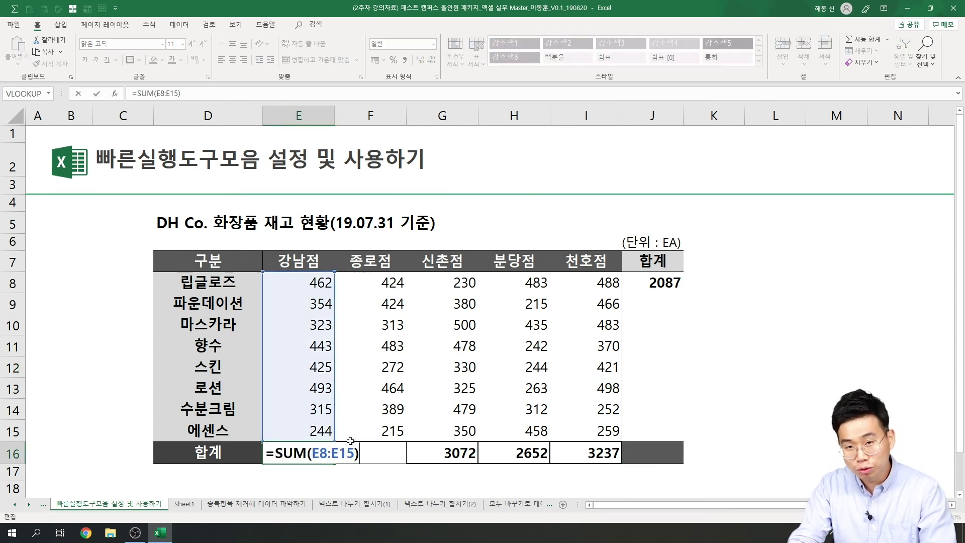
key("ctrl+Return")
left_click(386, 452)
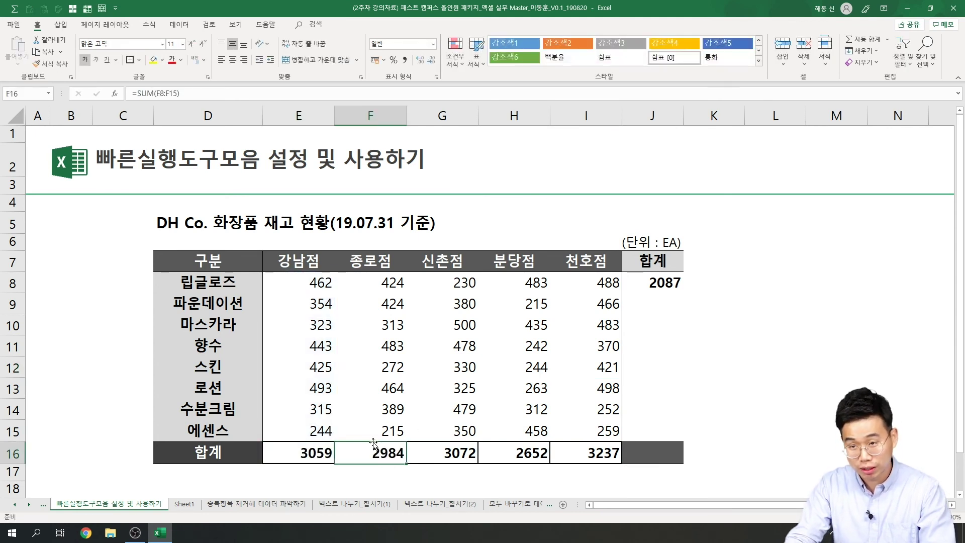
double_click(373, 442)
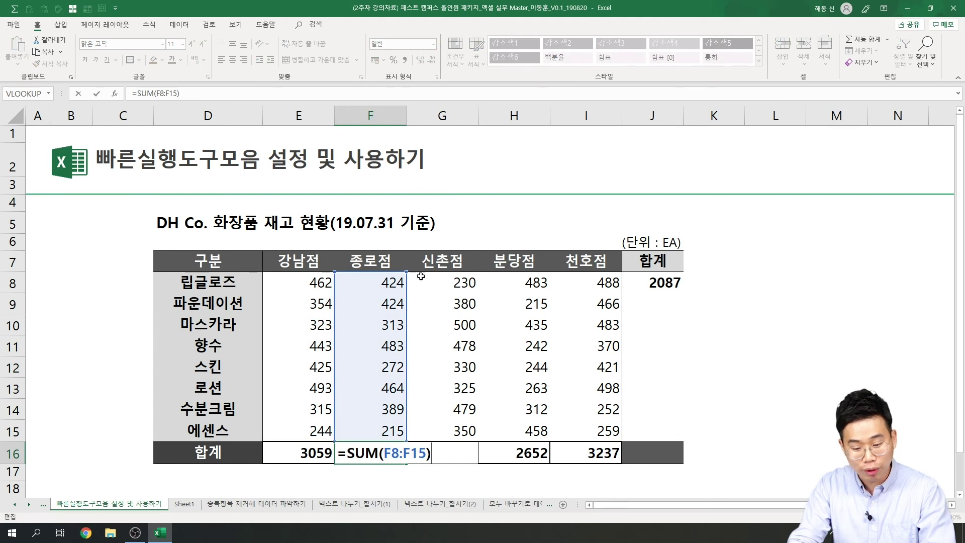
left_click(464, 452)
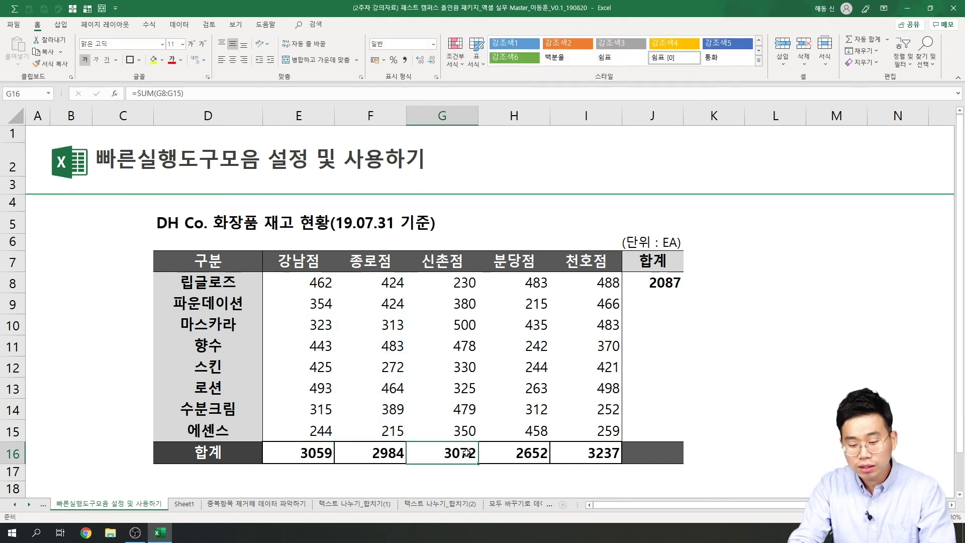
double_click(490, 443)
left_click(534, 454)
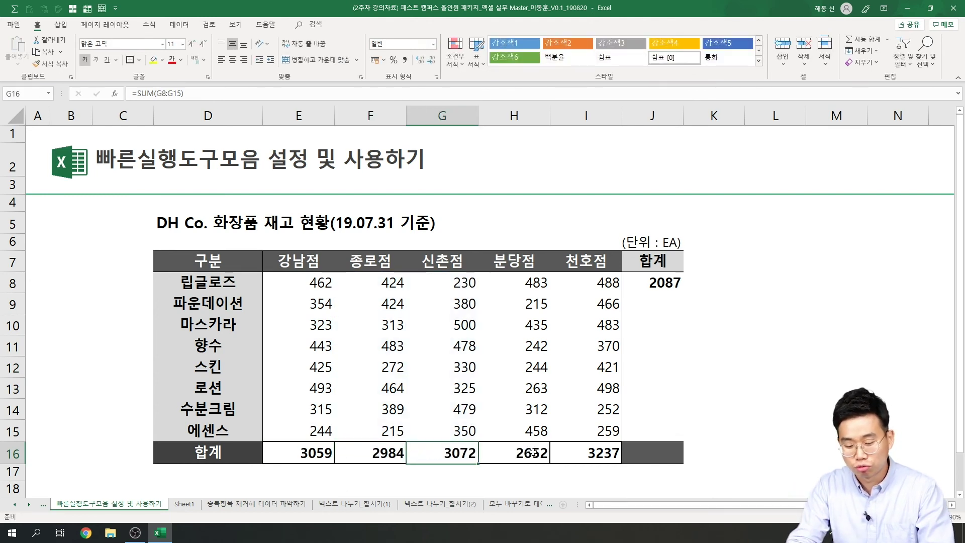
double_click(534, 454)
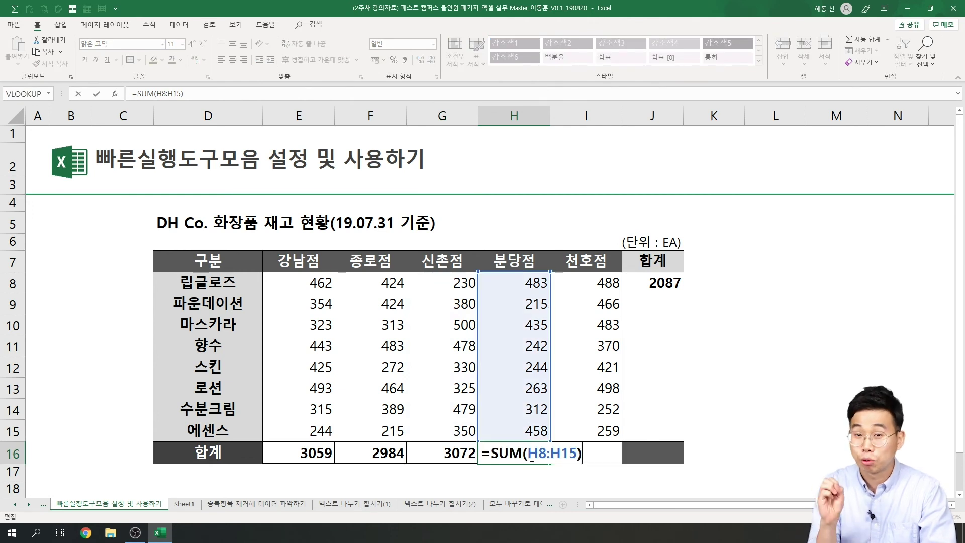
key("Escape")
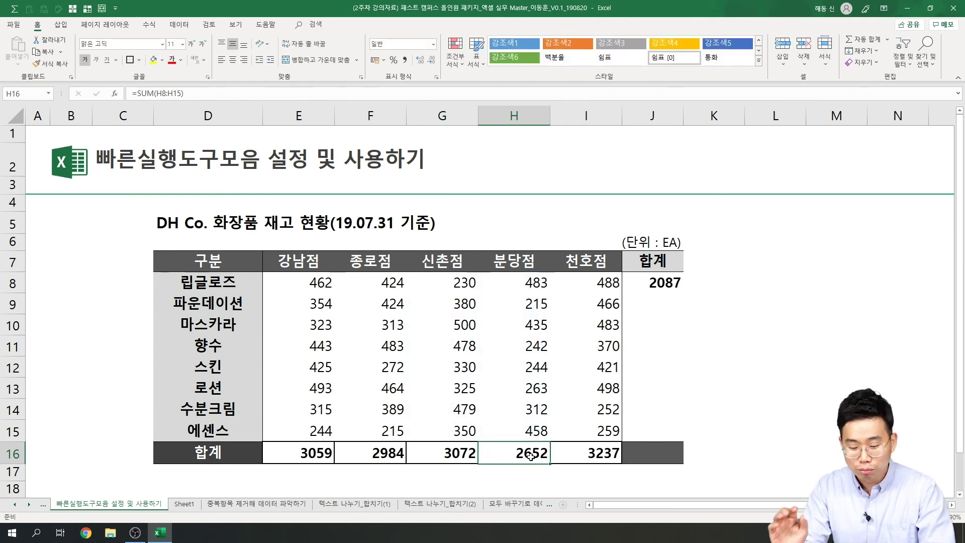
Compare the borders and formulas of the pasted totals in F16:I16 with the original in E16.
left_click(300, 454)
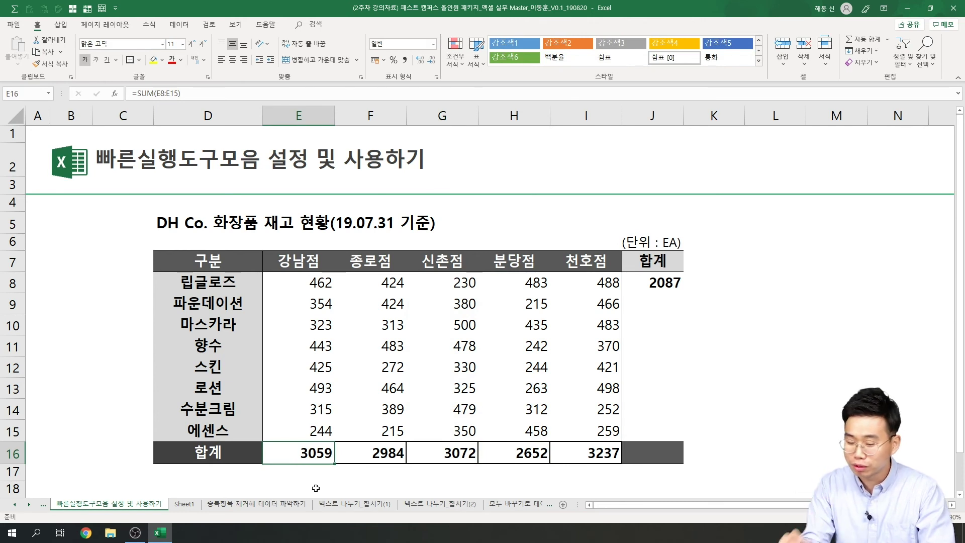
left_click(399, 455)
left_click(452, 447)
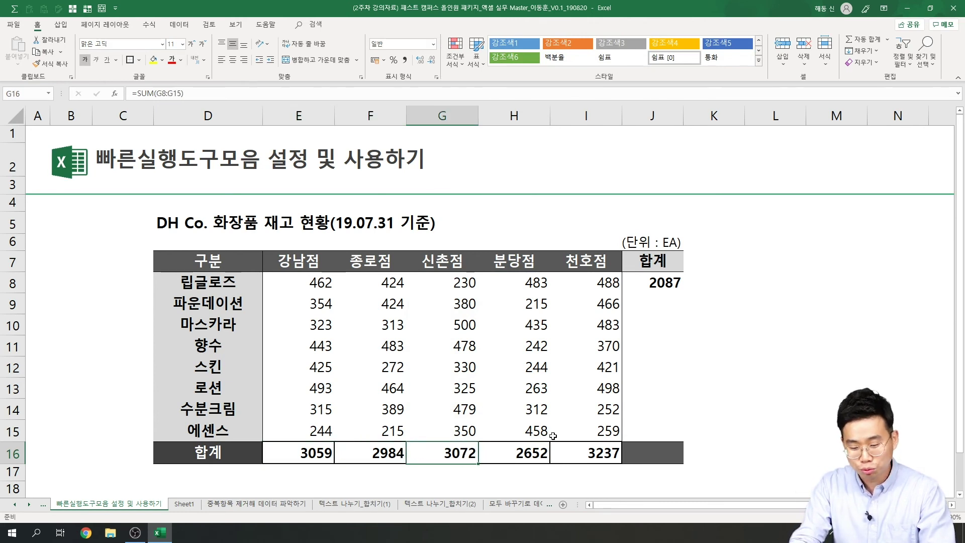
left_click(541, 457)
left_click(557, 452)
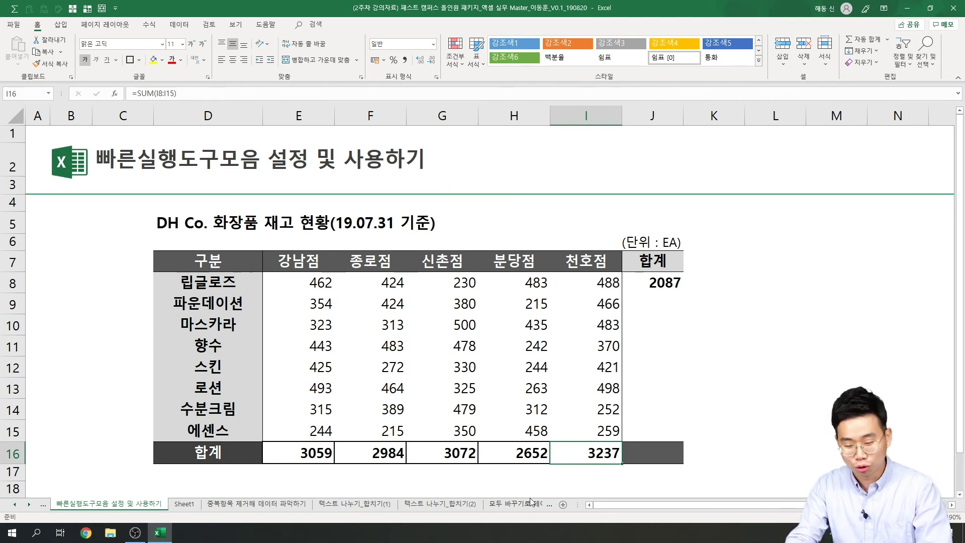
left_click_drag(399, 452, 608, 452)
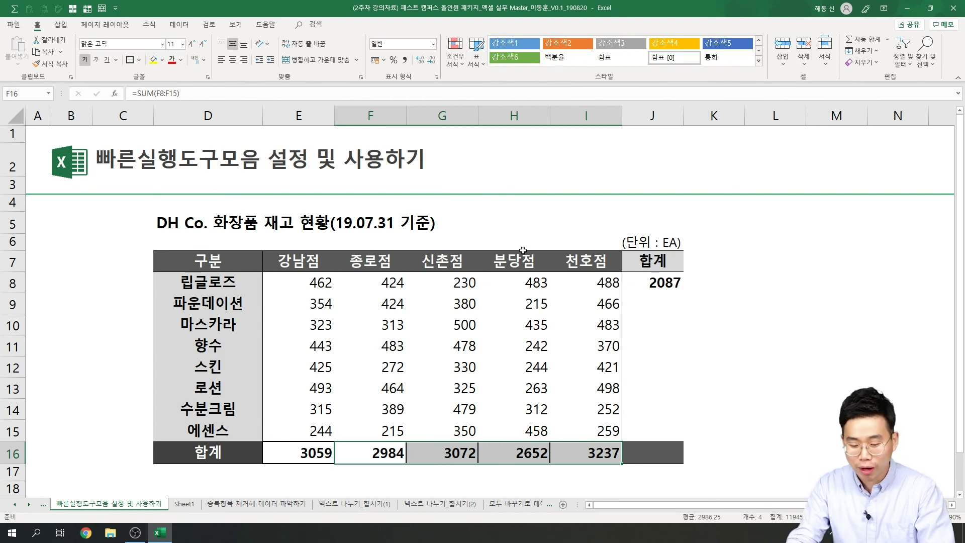
left_click(473, 373)
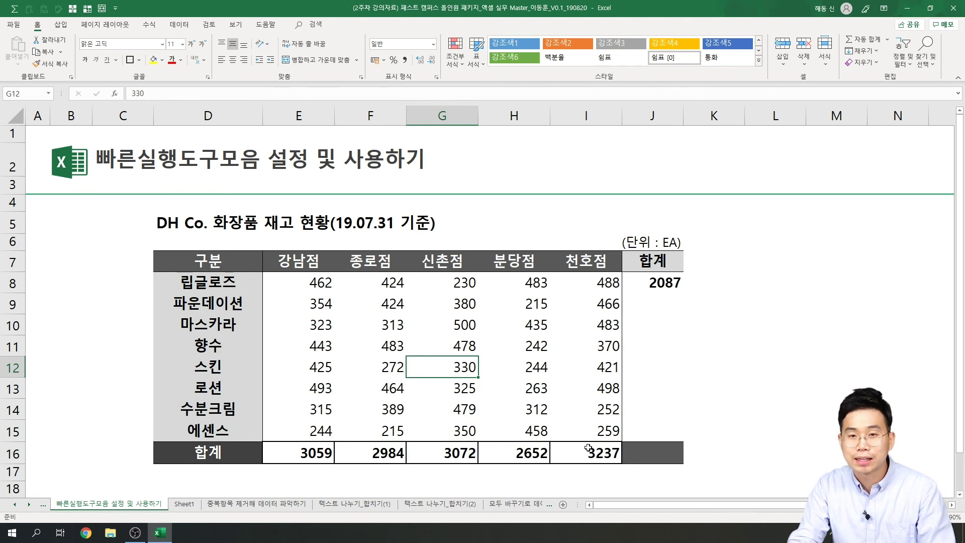
Undo the paste into F16:I16 and cancel the pending copy selection.
key("ctrl+z")
left_click(564, 383)
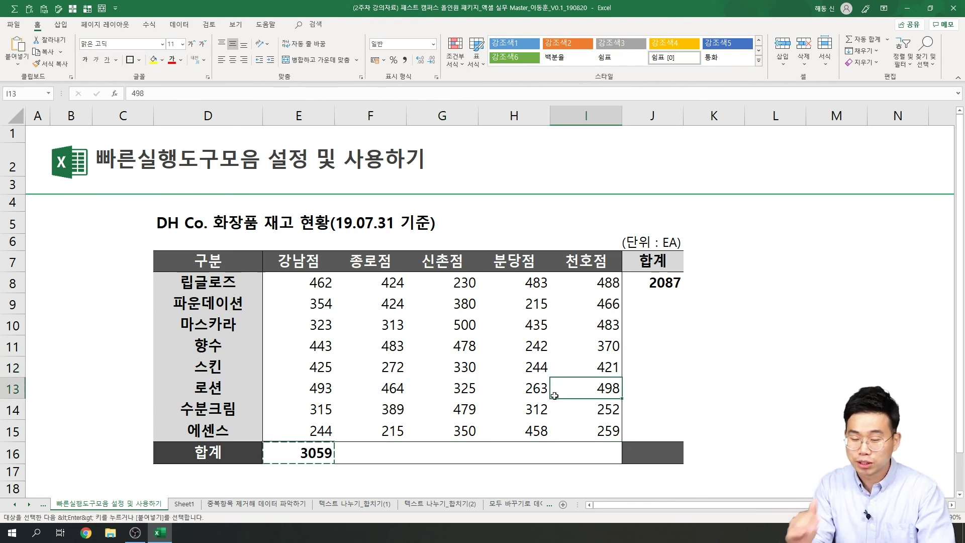
key("Escape")
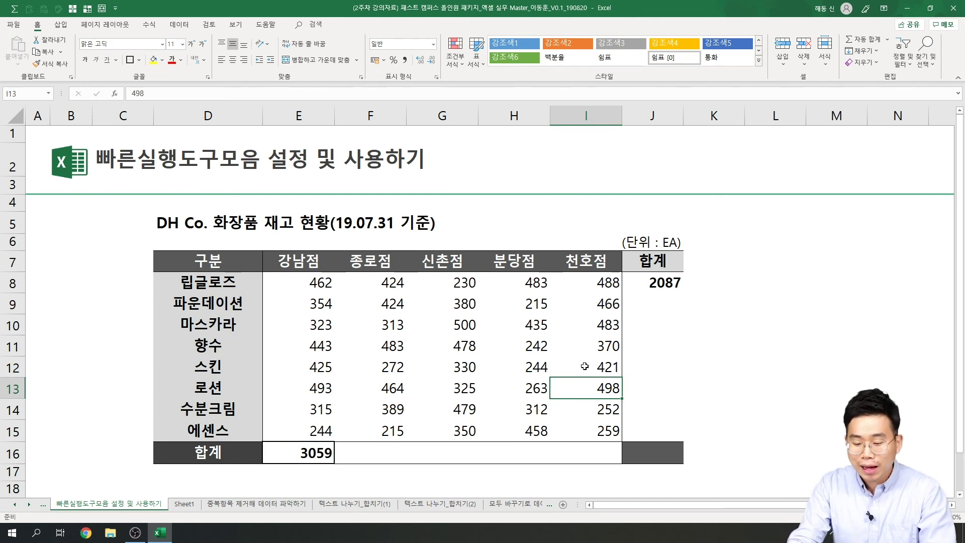
left_click(610, 345)
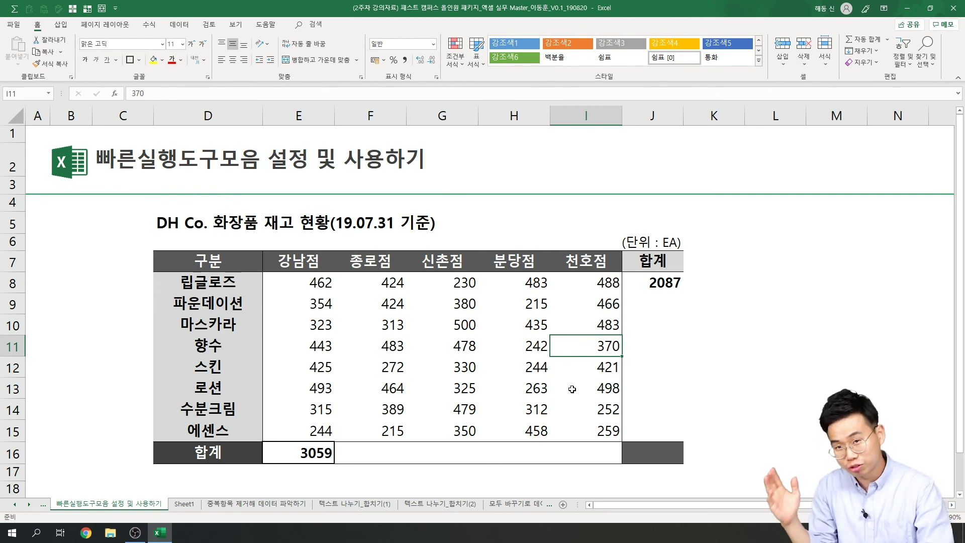
Copy the total in E16 and paste only its formula into F16:I16, leaving out the source cell's borders.
left_click(309, 457)
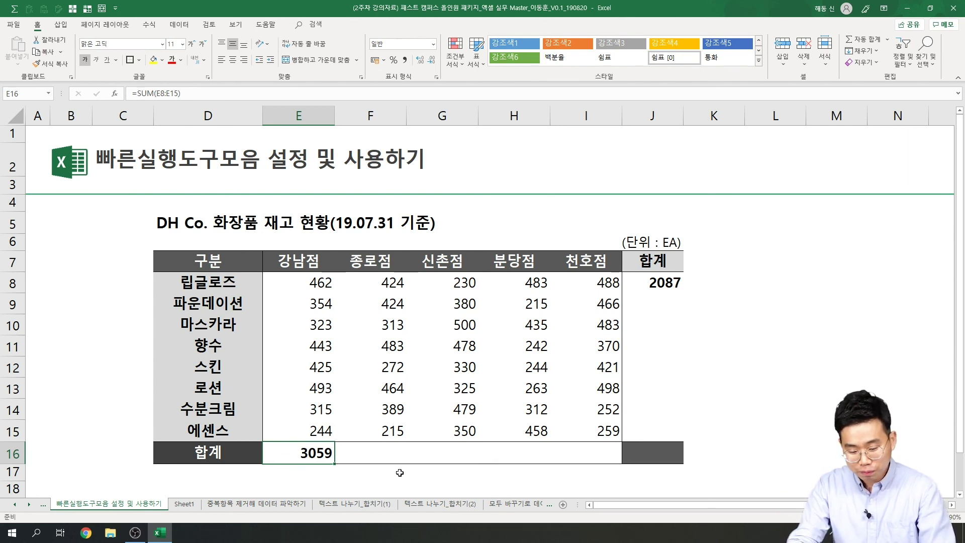
key("ctrl+c")
left_click_drag(367, 453, 610, 455)
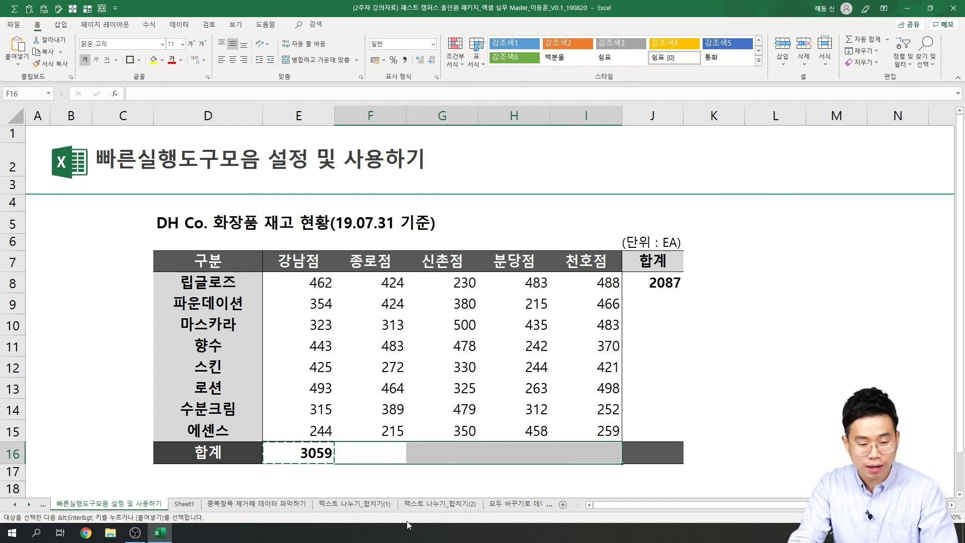
key("alt")
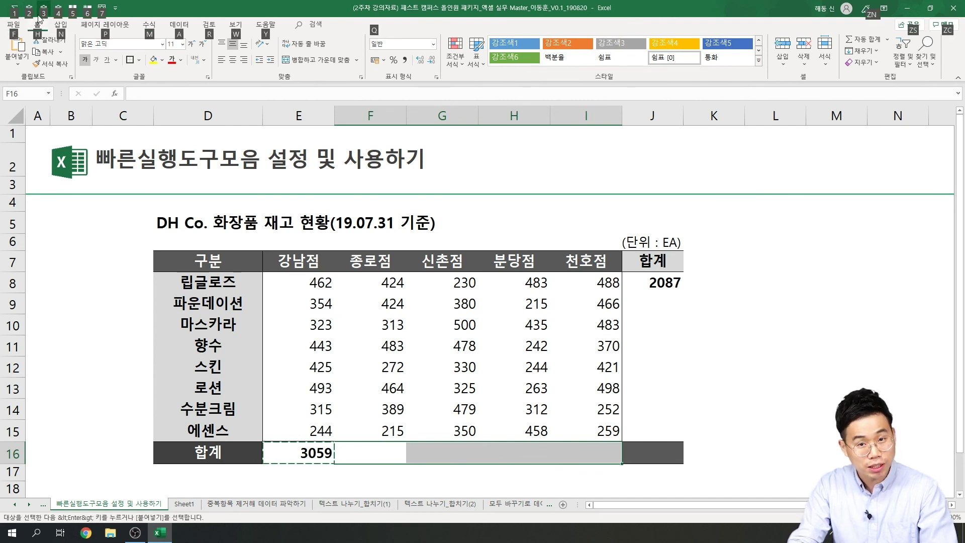
key("3")
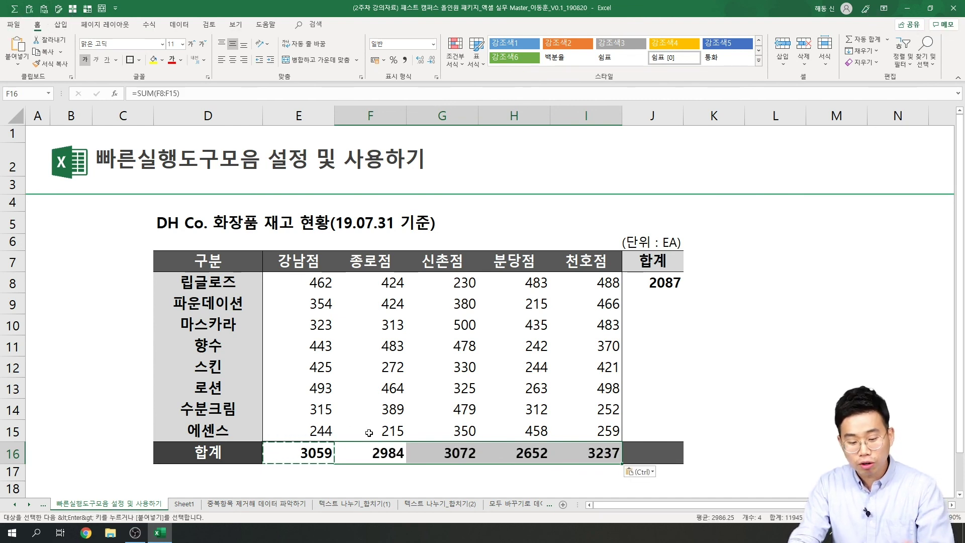
Compare the formula and borders of E16 with the formula-only totals pasted in F16:I16.
left_click(317, 452)
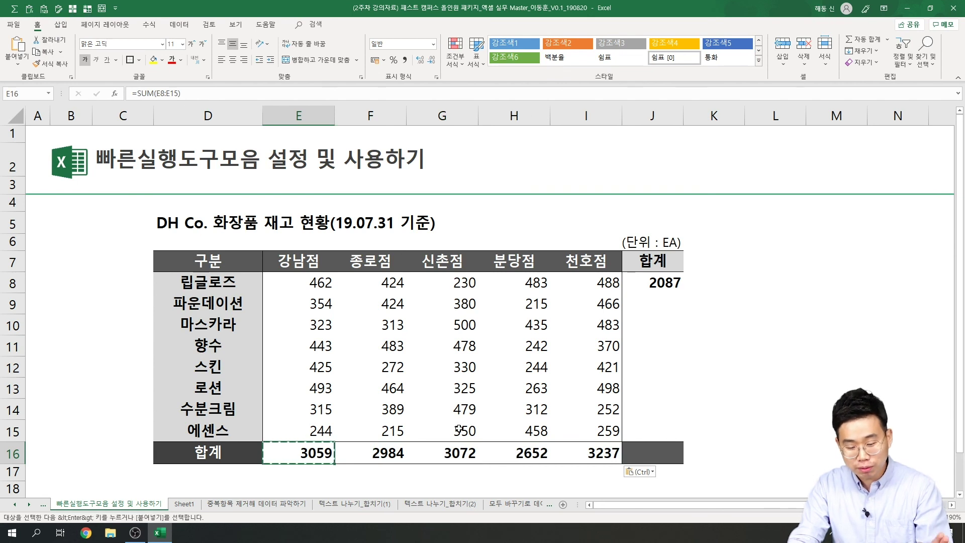
left_click_drag(370, 453, 618, 449)
left_click(618, 448)
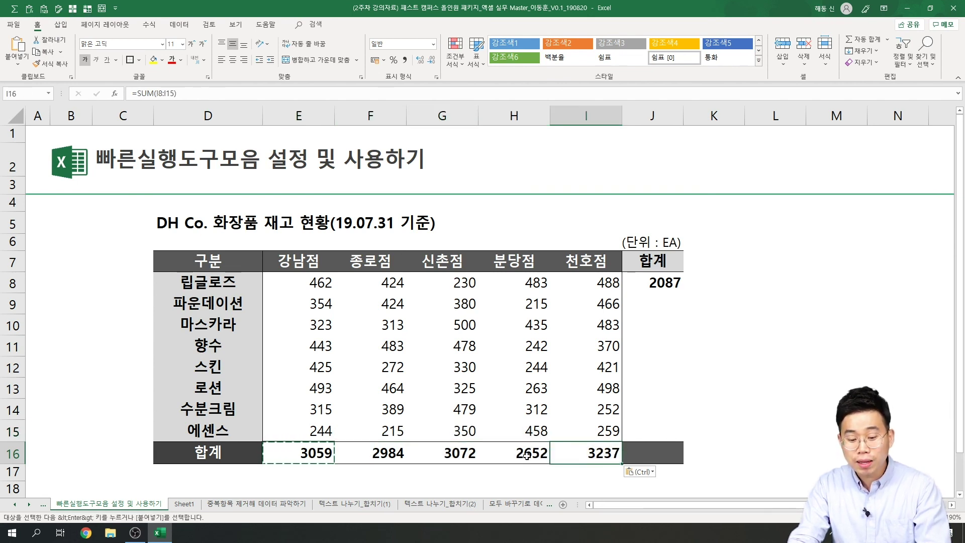
Clear the stray backtick from I16 in the total row.
key("Delete")
left_click(414, 368)
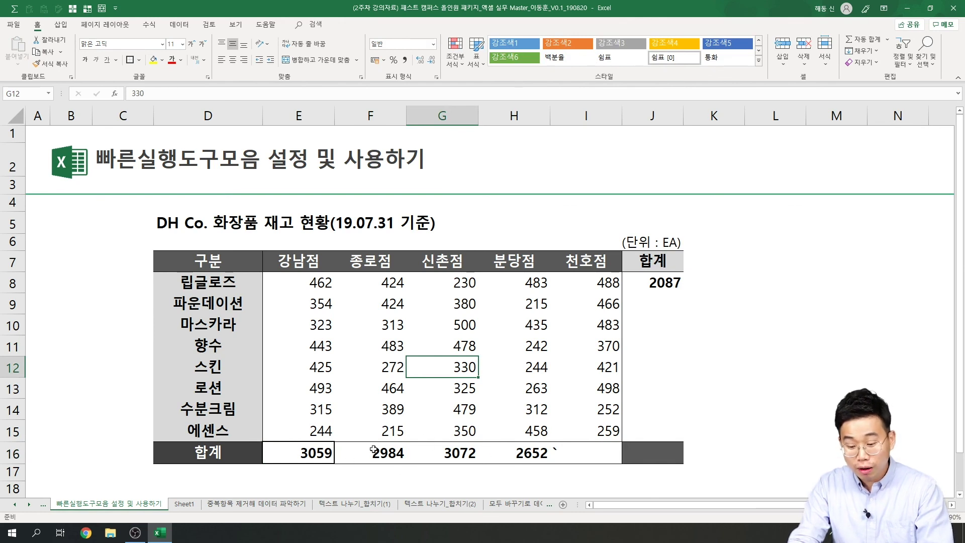
left_click(563, 454)
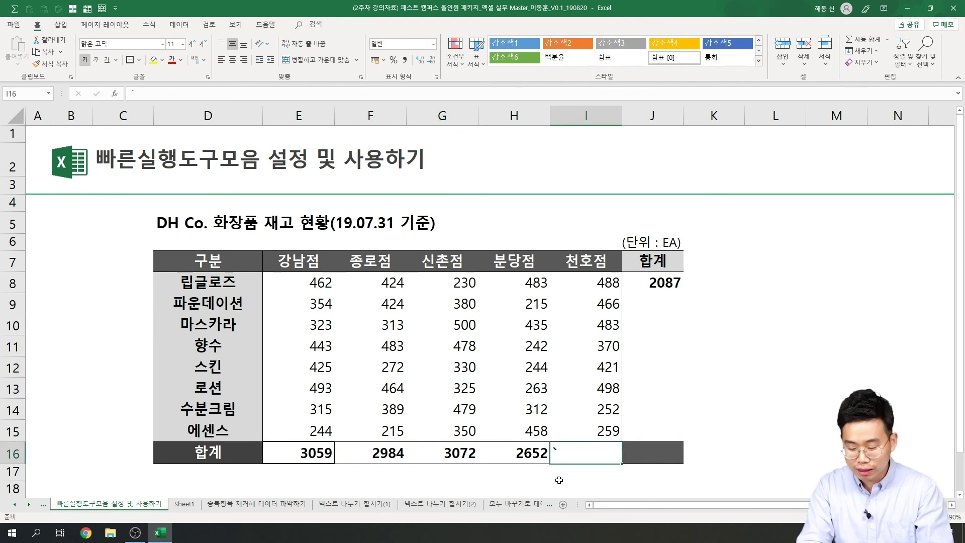
key("Delete")
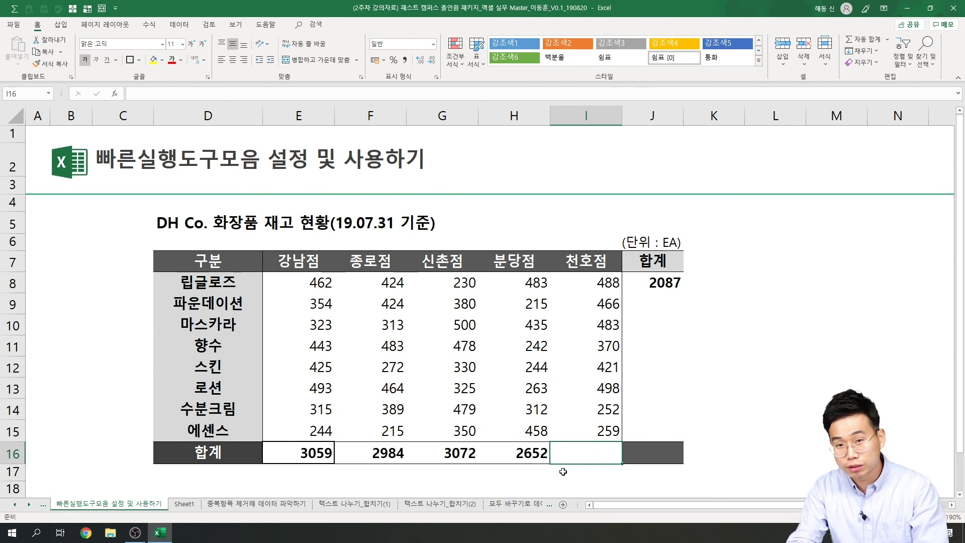
left_click(663, 411)
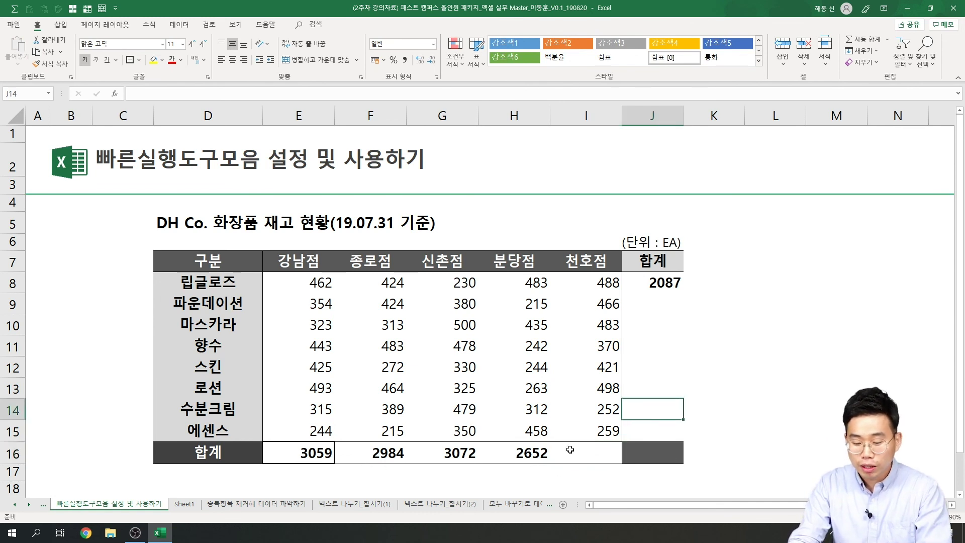
Copy the total formula from H16 into I16 and cancel the pending copy selection.
left_click(508, 453)
key("ctrl+c")
left_click(588, 453)
key("ctrl+v")
left_click(442, 453)
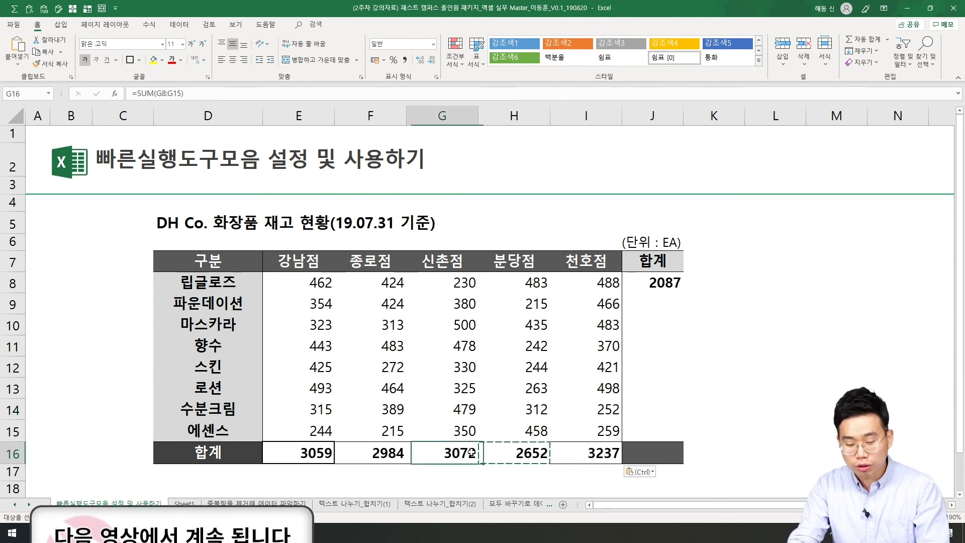
key("Escape")
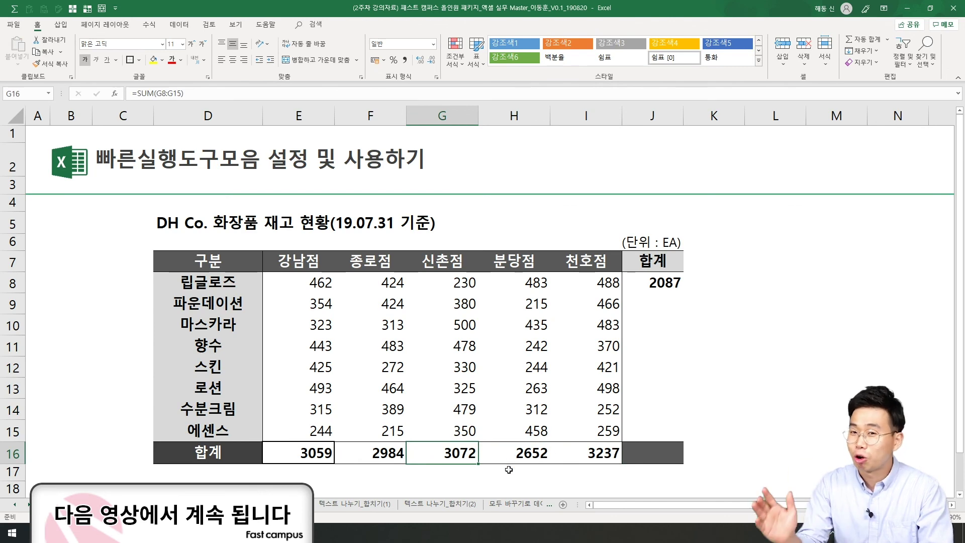